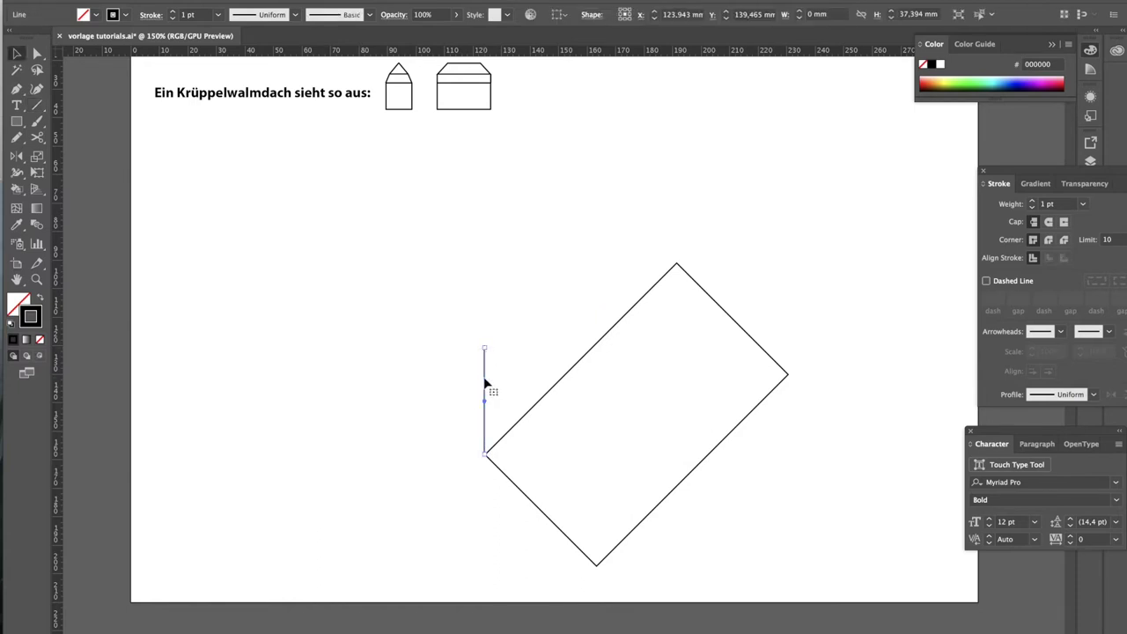
# Copy the vertical edge line to the remaining base corners and duplicate the base rectangle at the upper ends to form the box
pyautogui.moveTo(485, 383); pyautogui.dragTo(788, 299)
pyautogui.moveTo(787, 339); pyautogui.dragTo(598, 495)
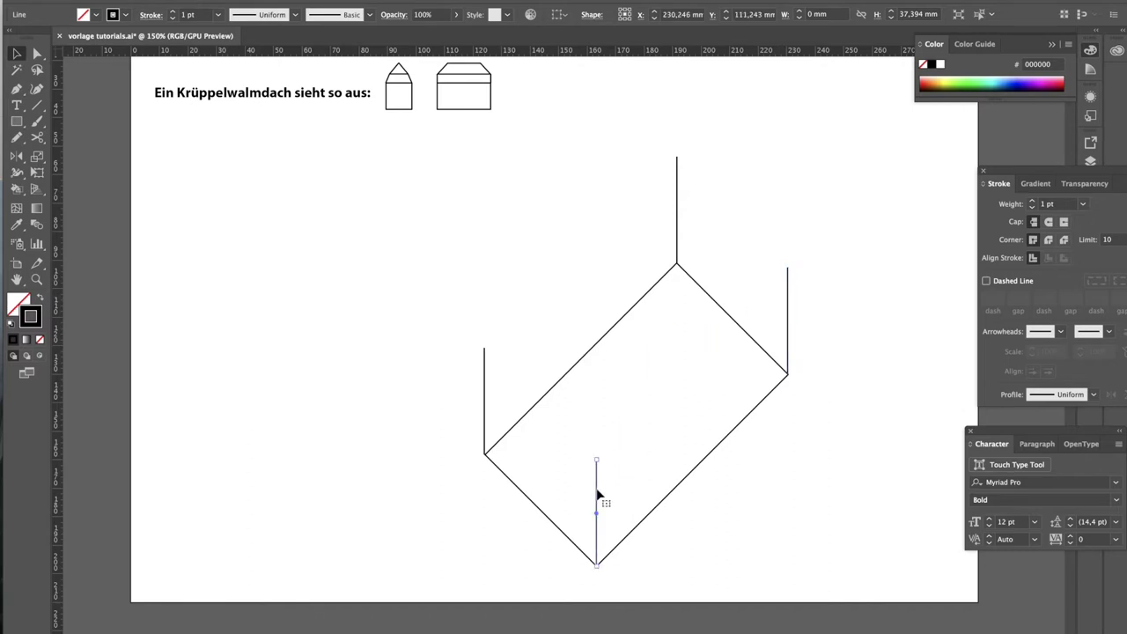
pyautogui.click(646, 513)
pyautogui.moveTo(647, 519); pyautogui.dragTo(647, 412)
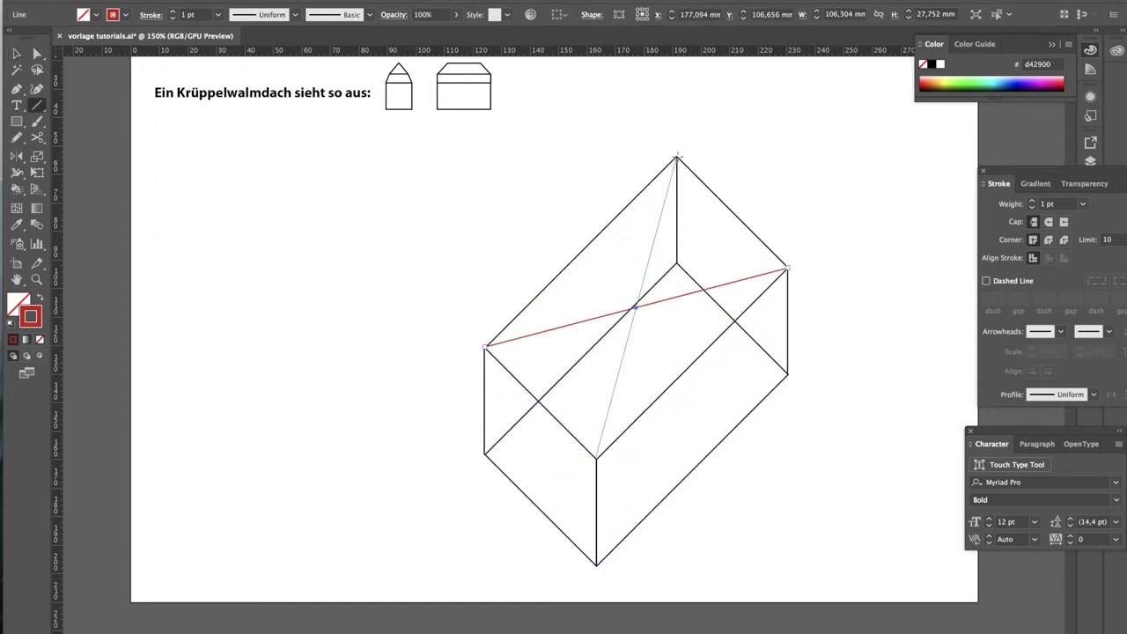
# Complete the red diagonals across the box's top rectangle and cut the rectangle's path at both ends of its front long edge
pyautogui.moveTo(676, 157); pyautogui.dragTo(596, 457)
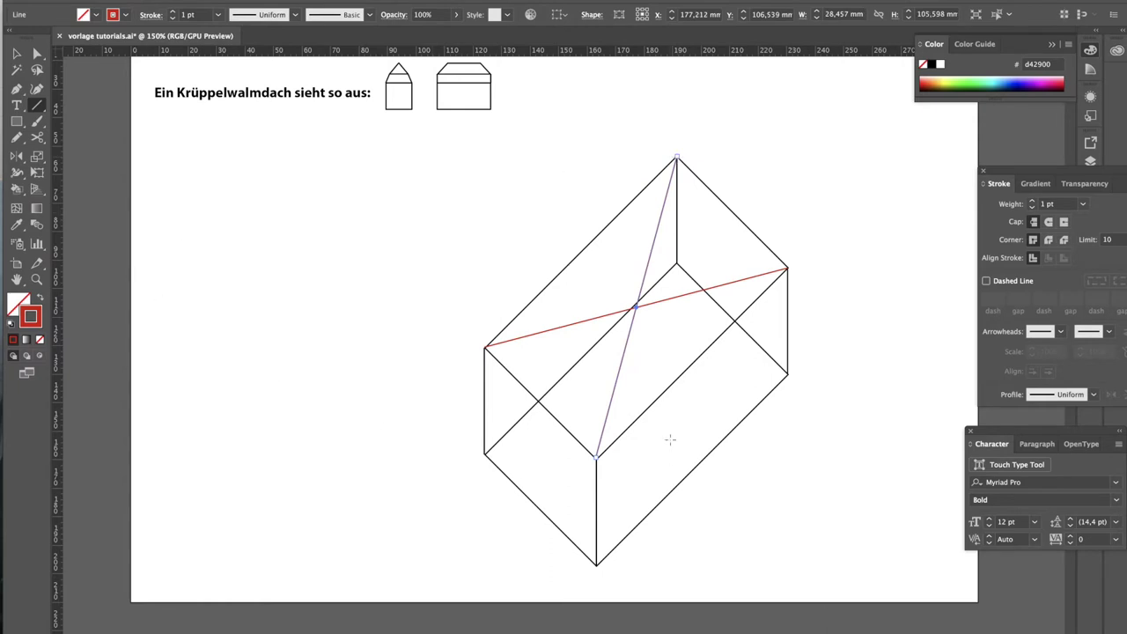
pyautogui.press('v')
pyautogui.click(662, 400)
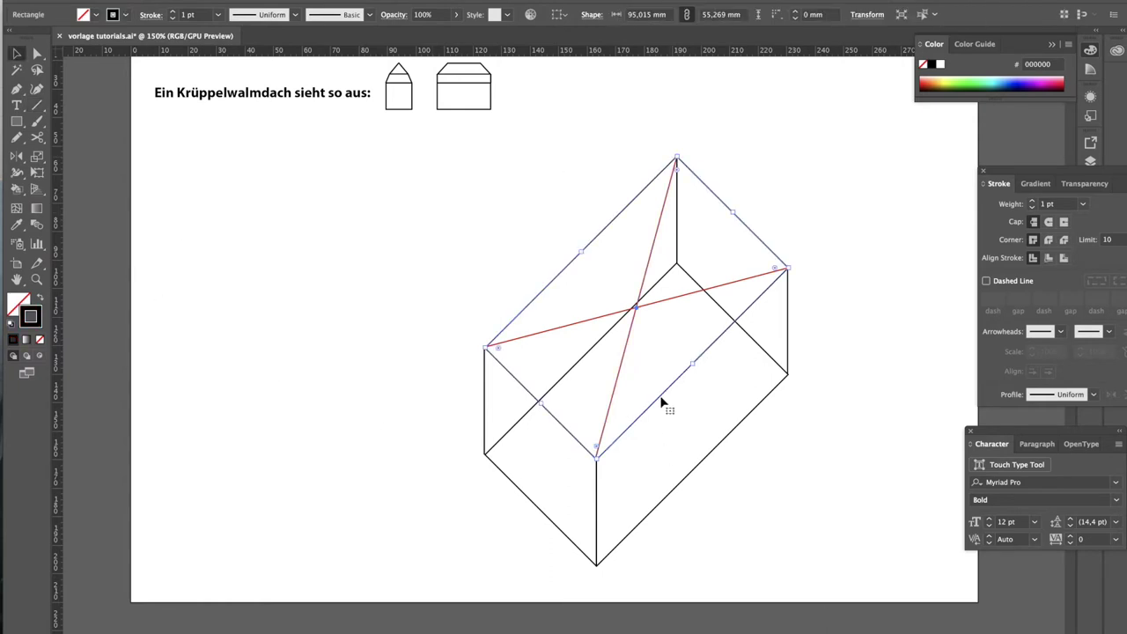
pyautogui.press('c')
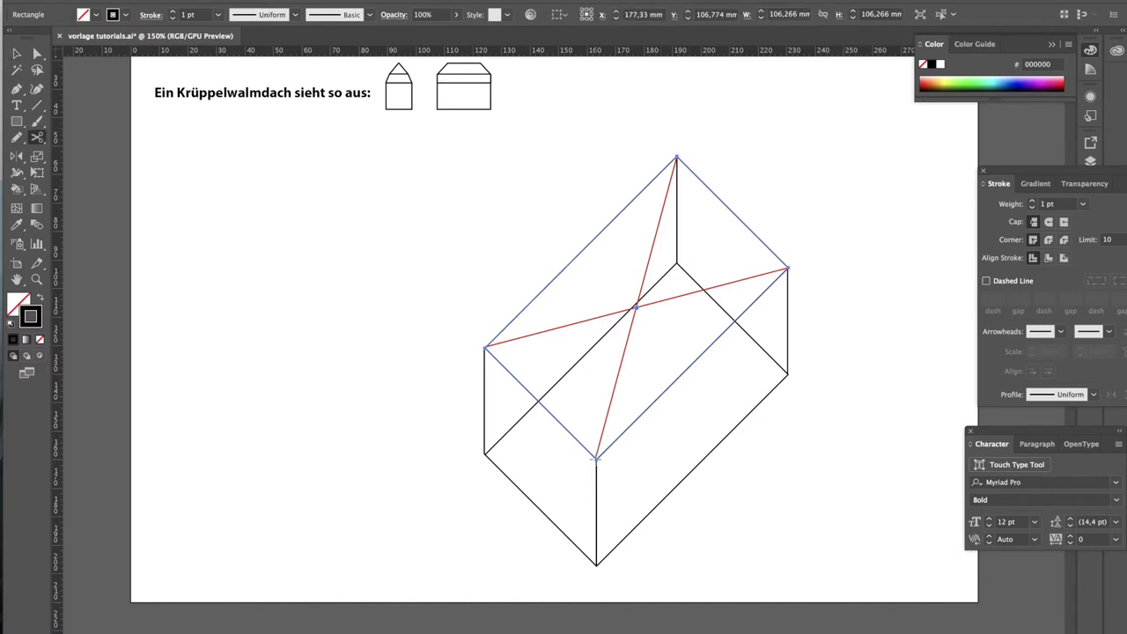
pyautogui.click(596, 458)
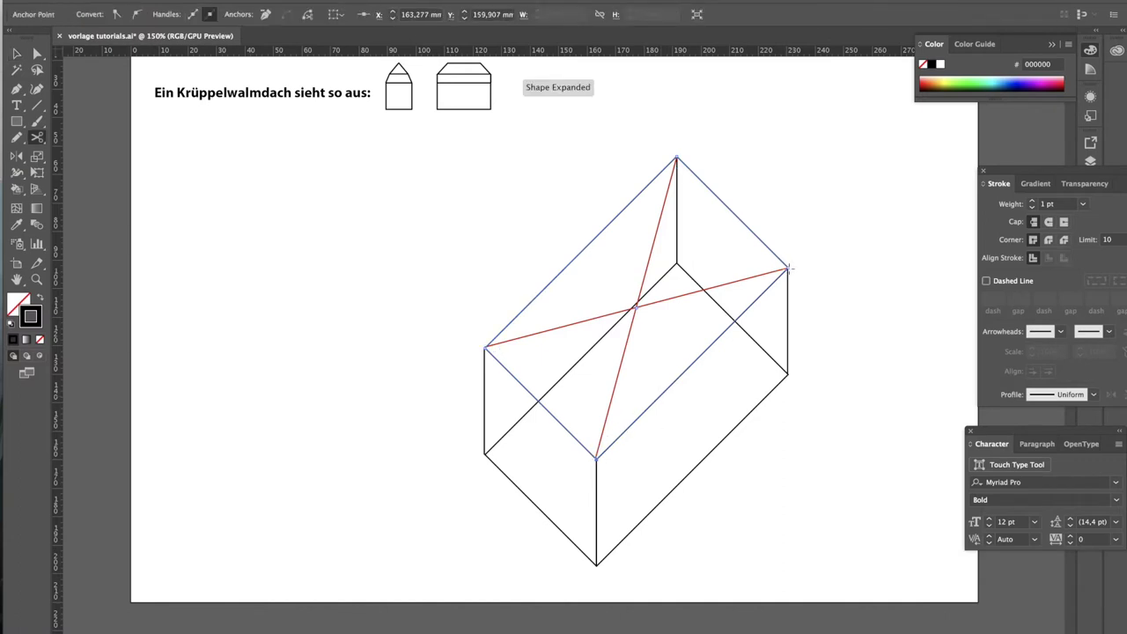
pyautogui.click(788, 268)
pyautogui.press('v')
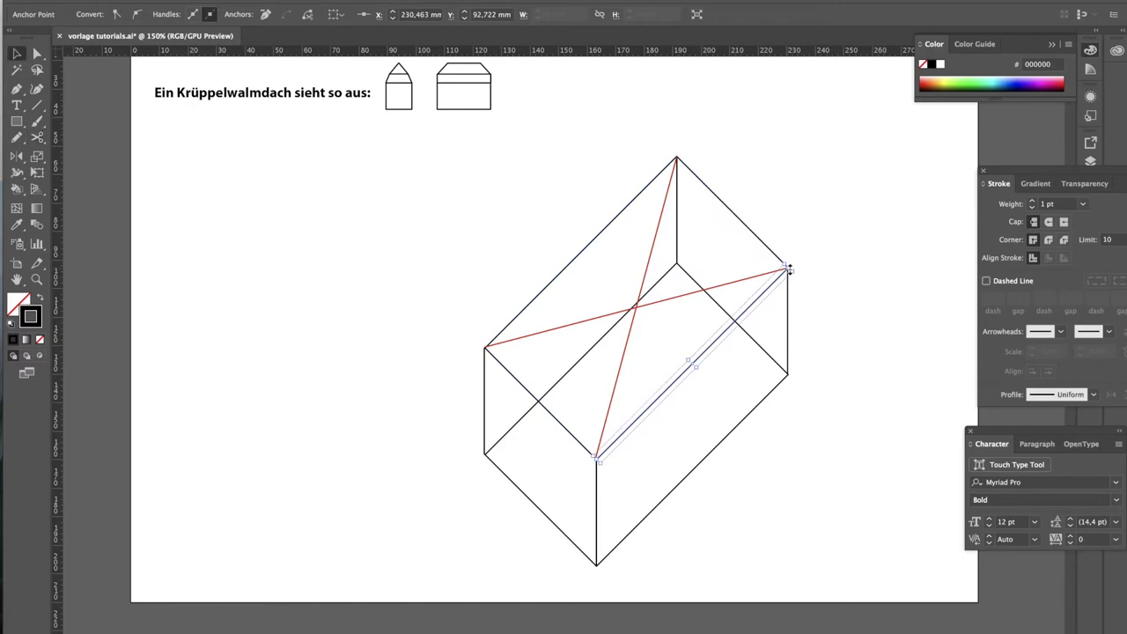
pyautogui.click(831, 312)
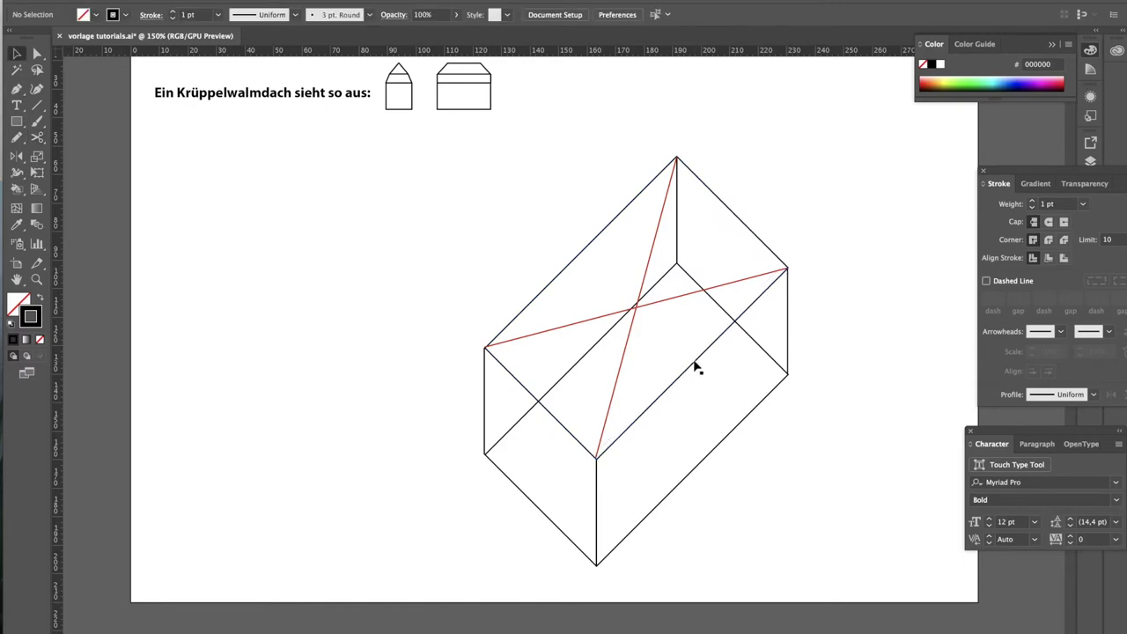
# Copy the cut front long edge to the diagonals' intersection and match its stroke to the red diagonals
pyautogui.moveTo(695, 365); pyautogui.dragTo(639, 307)
pyautogui.press('i')
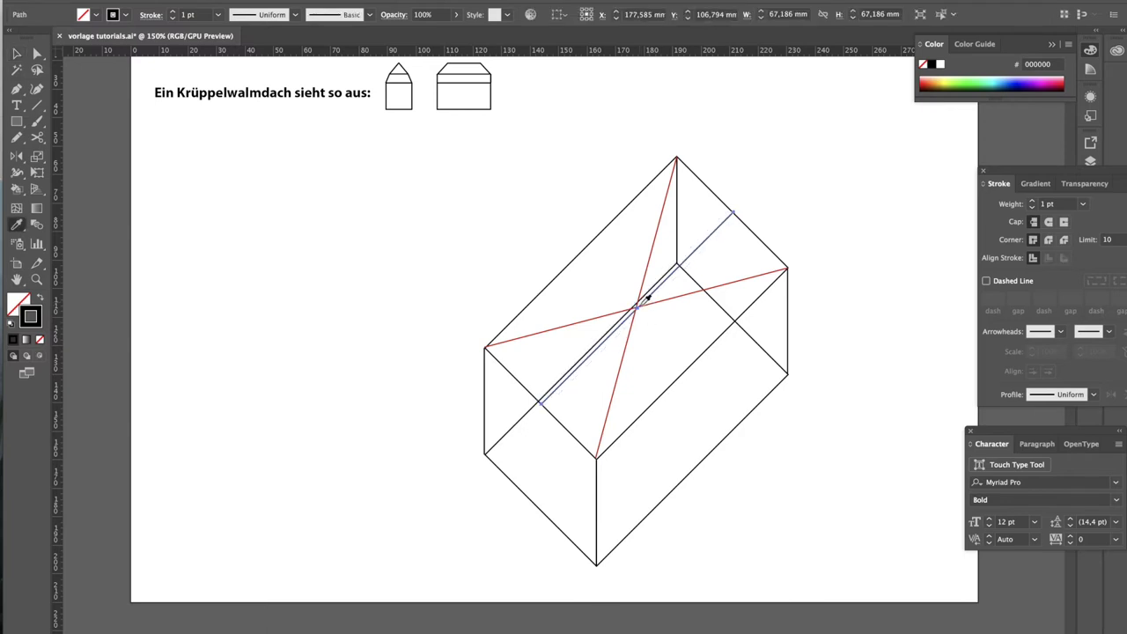
pyautogui.click(679, 293)
# Copy the red vertical height line to the centre line's far end and copy the centre line up to the line tops as the ridge
pyautogui.press('v')
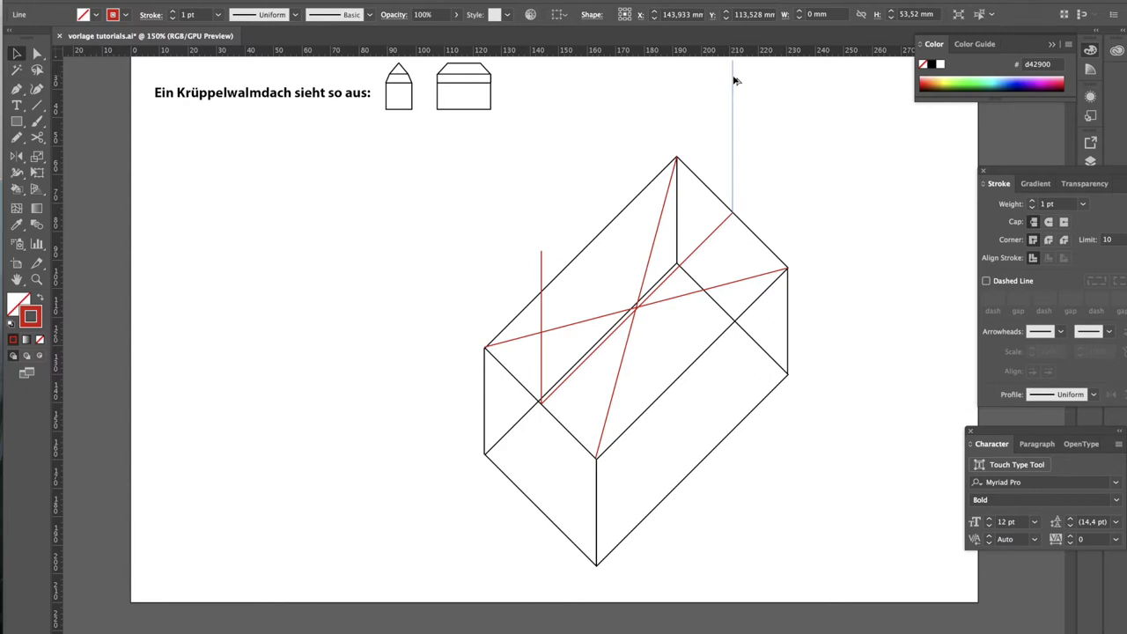
pyautogui.moveTo(733, 80); pyautogui.dragTo(733, 80)
pyautogui.click(583, 364)
pyautogui.moveTo(583, 364); pyautogui.dragTo(582, 216)
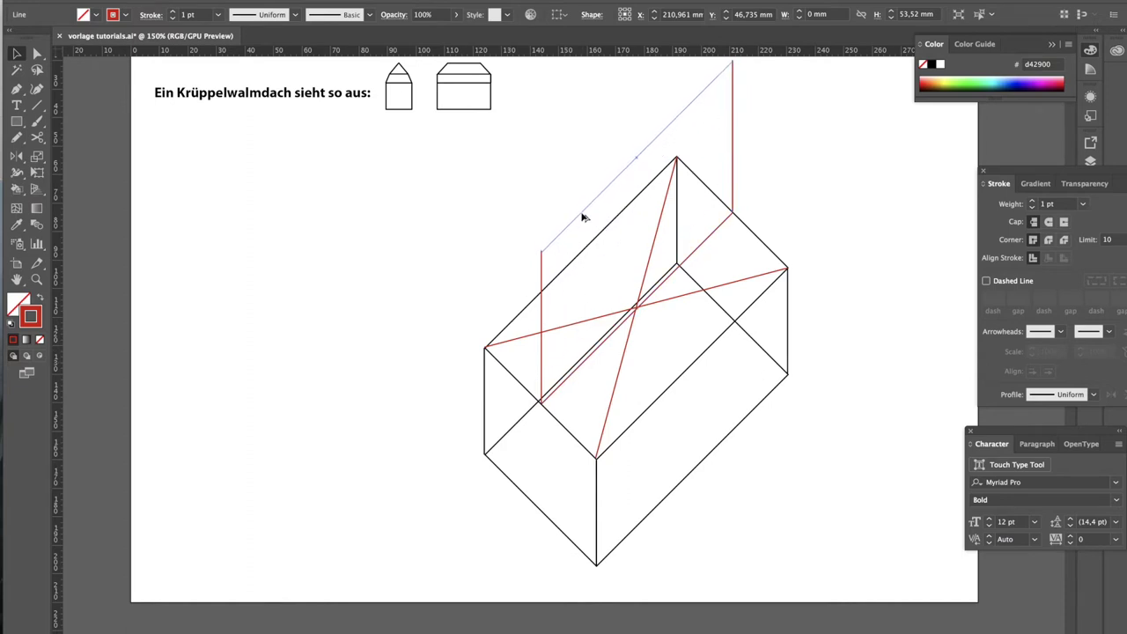
# Draw four red slope lines connecting the box's upper corners to the nearest ends of the ridge
pyautogui.press('super+shift+a')
pyautogui.press('\\')
pyautogui.moveTo(536, 256); pyautogui.dragTo(484, 346)
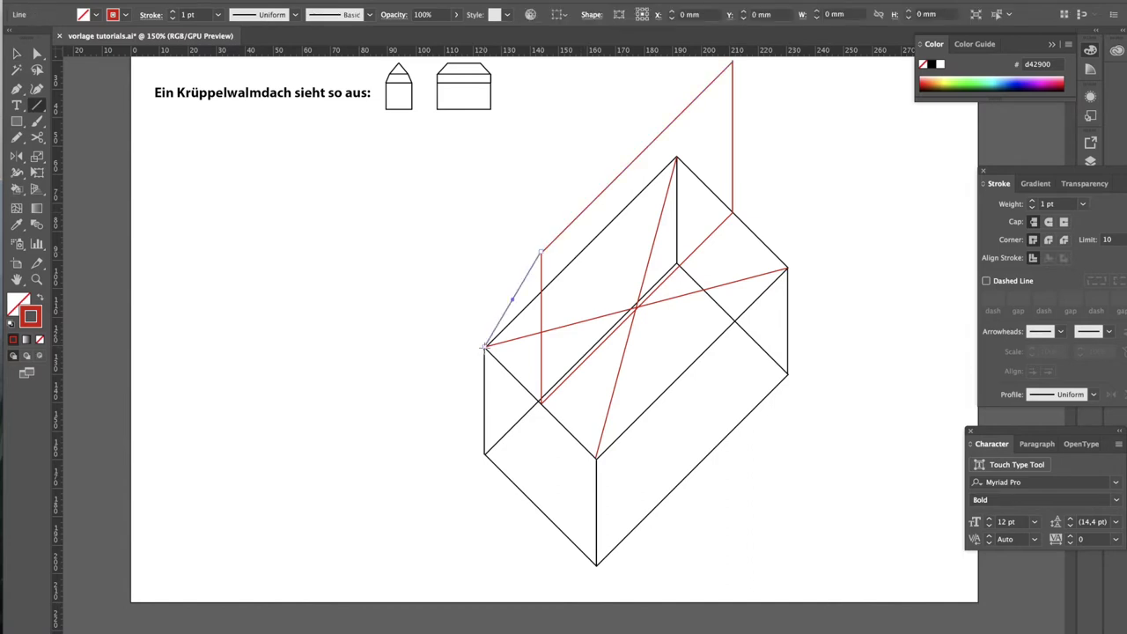
pyautogui.moveTo(595, 457); pyautogui.dragTo(540, 253)
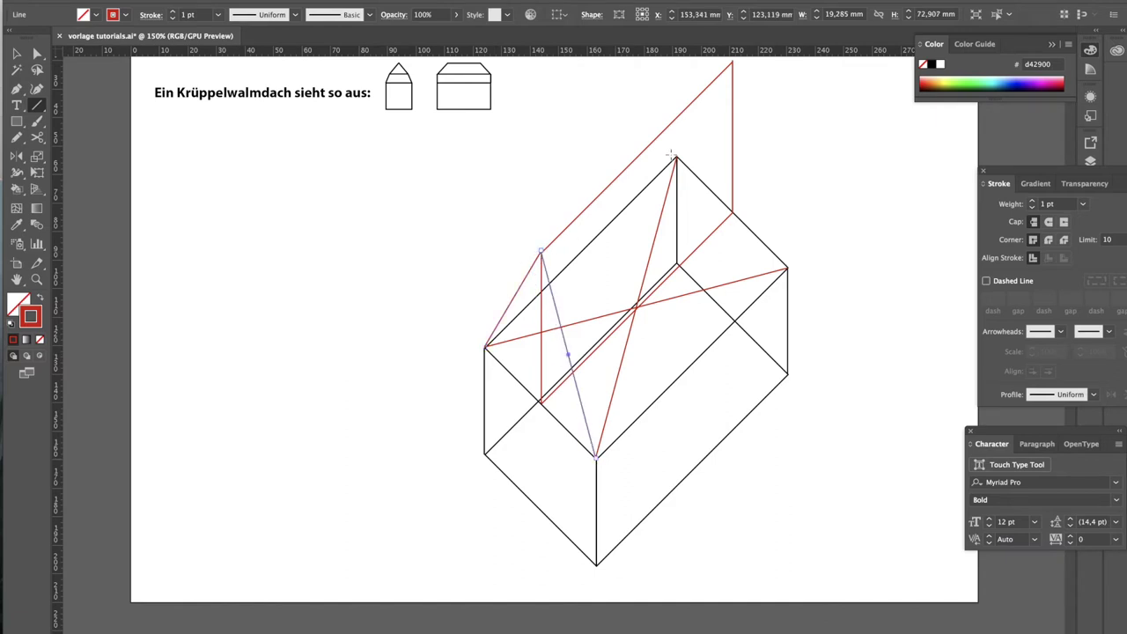
pyautogui.moveTo(676, 157); pyautogui.dragTo(733, 63)
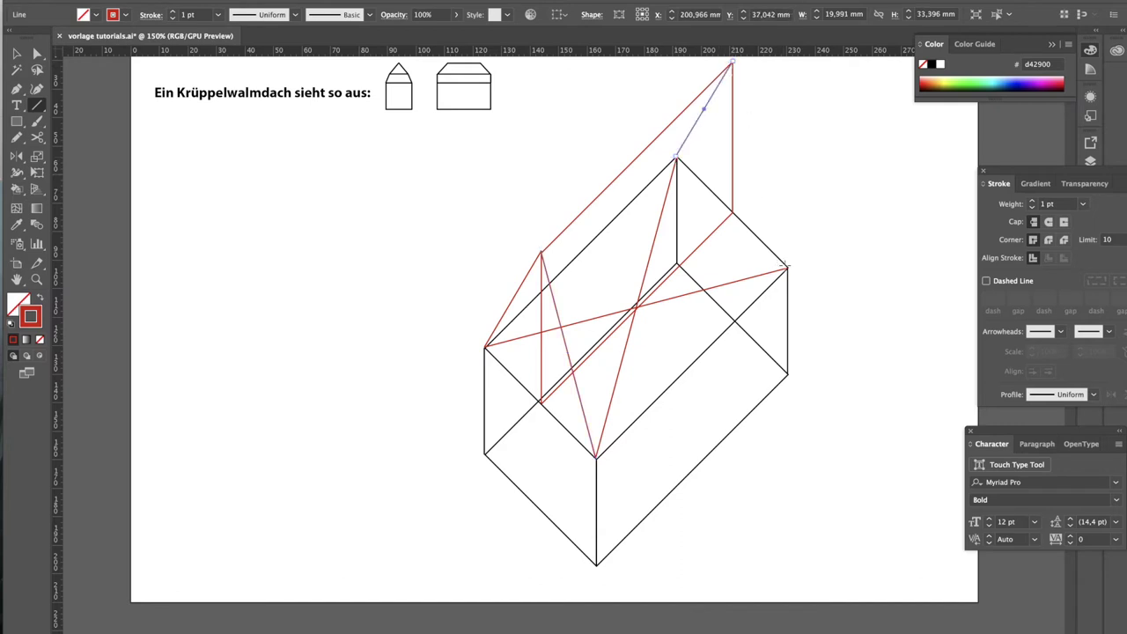
pyautogui.moveTo(788, 267); pyautogui.dragTo(733, 61)
# Add a two-line note beside the drawing: "Ein Aufbau wie beim Satteldach. Jetzt zeichne ich die Höhe bis zur Neigung ein..."
pyautogui.press('t')
pyautogui.click(175, 226)
pyautogui.write('Ein Aufbau')
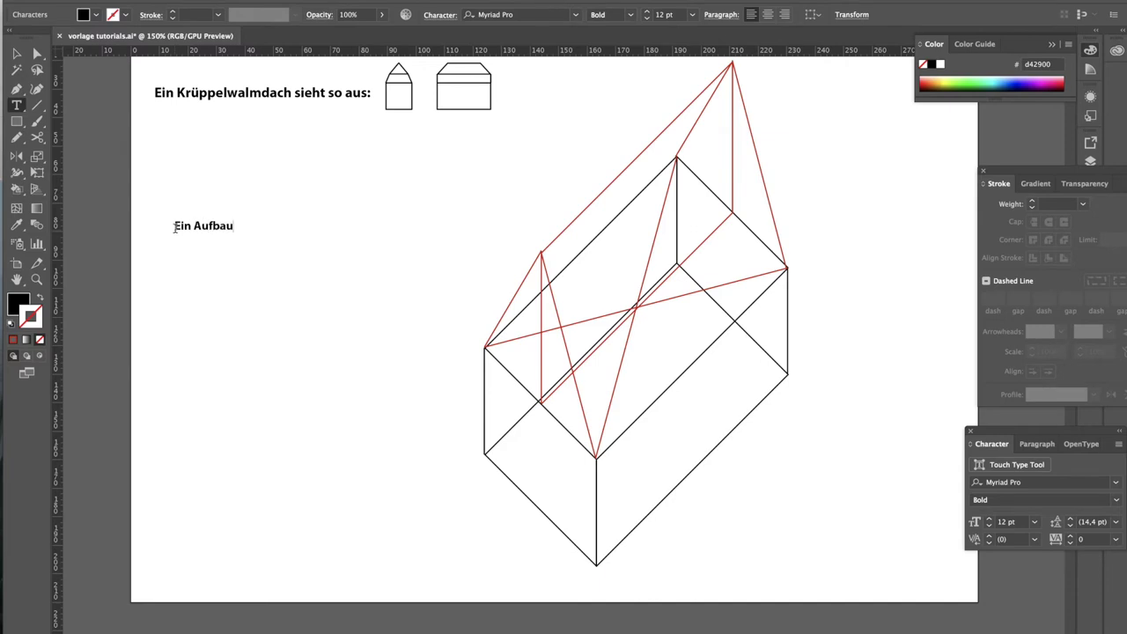
pyautogui.write(' wie beim Satteldach')
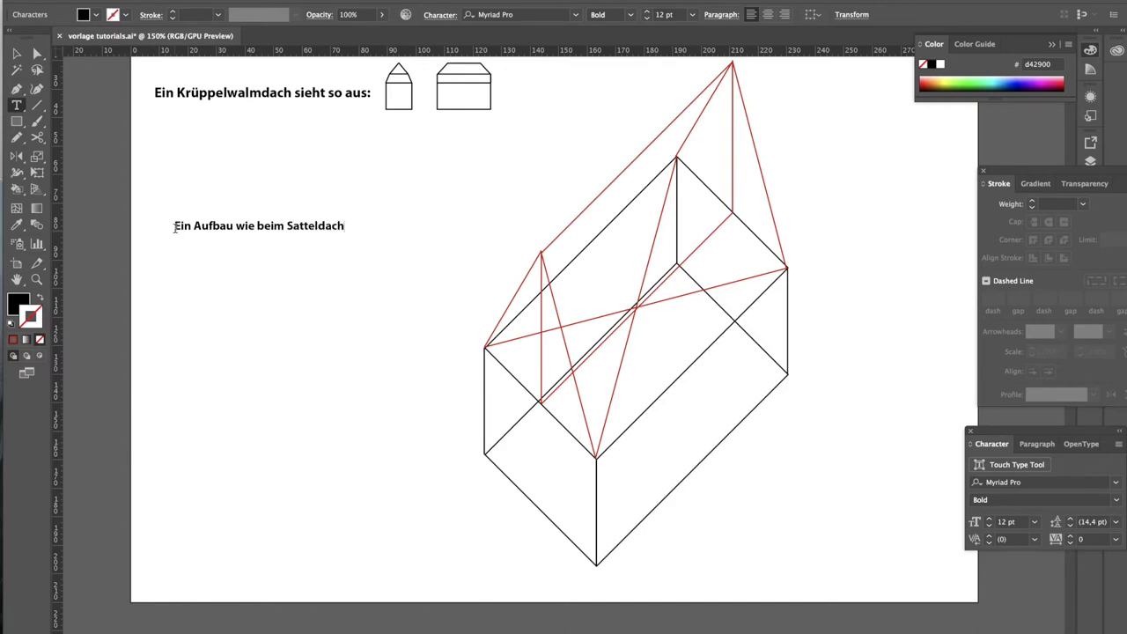
pyautogui.write('. Jetzt zeichne ich die Höhe')
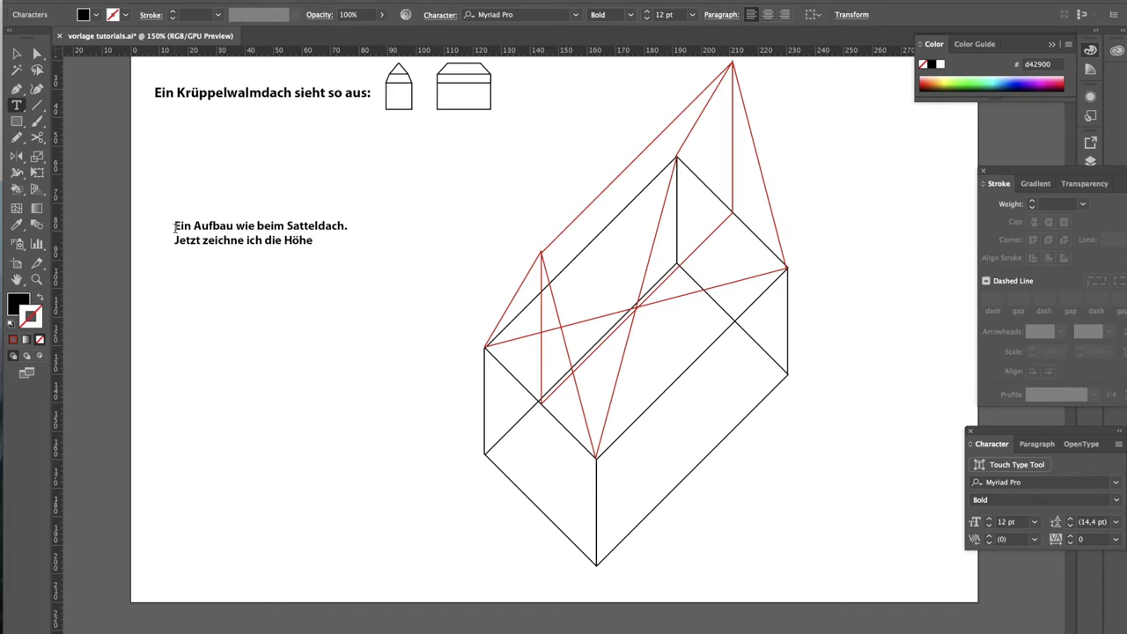
pyautogui.write(' bis zur Neigung ein')
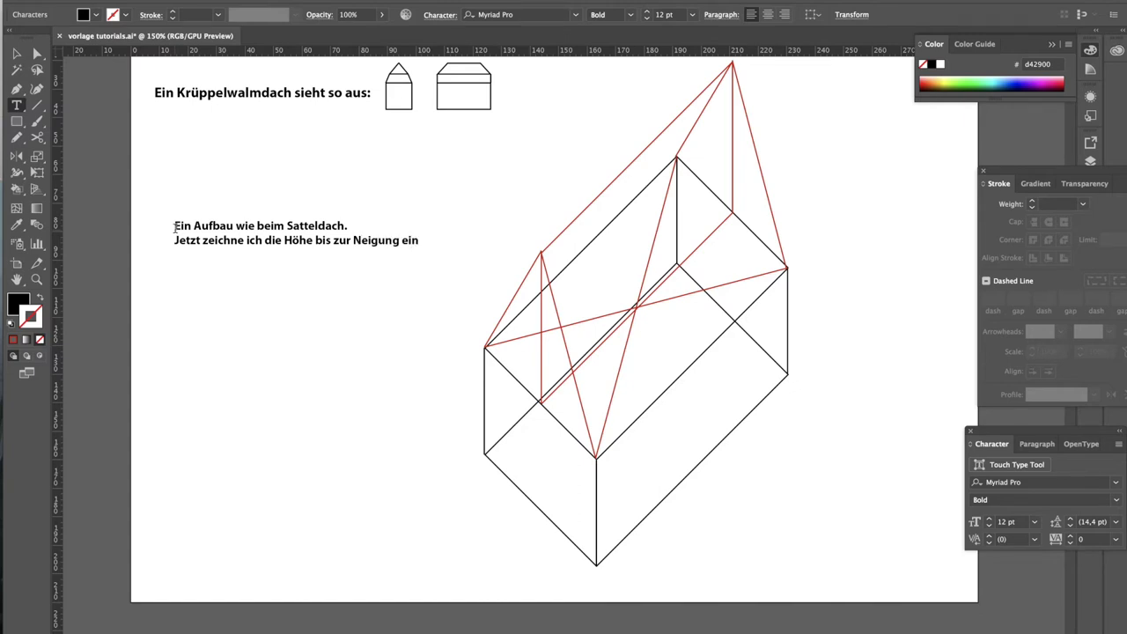
pyautogui.write('...')
pyautogui.press('Escape')
# Draw a green vertical line about 21 mm high from the near gable's base midpoint and copy it to the far gable
pyautogui.press('\\')
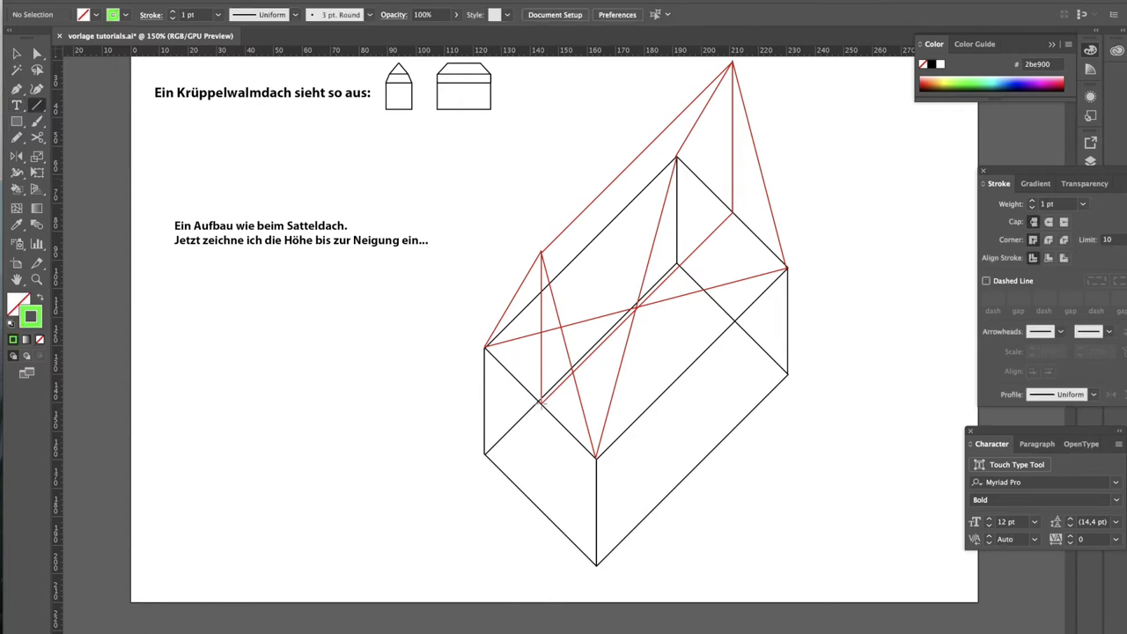
pyautogui.moveTo(541, 401); pyautogui.dragTo(540, 344)
pyautogui.press('v')
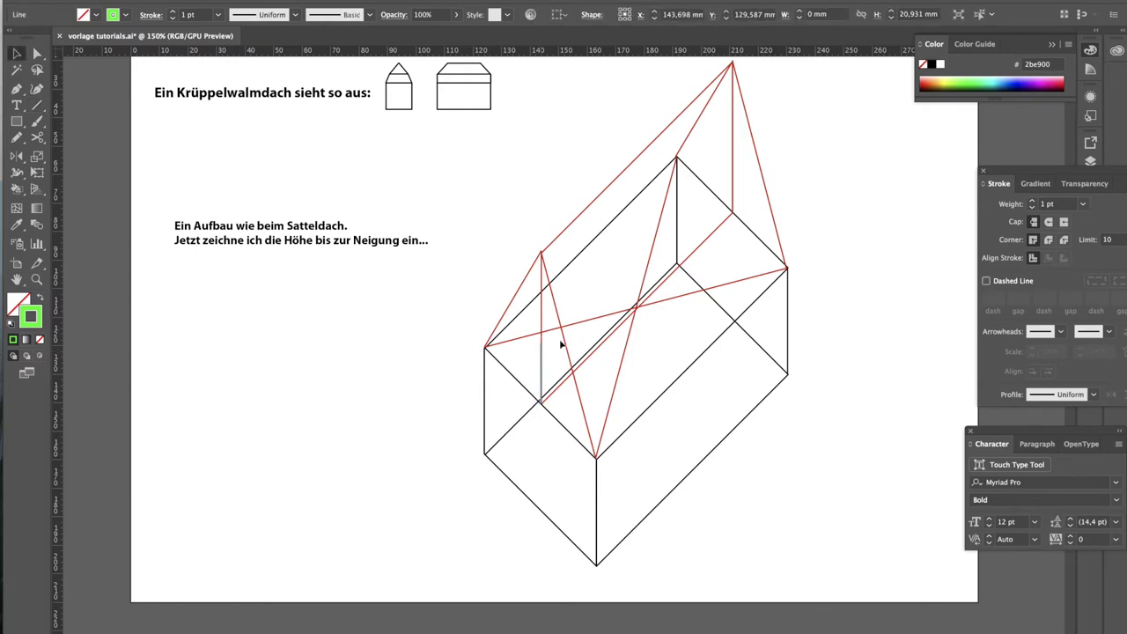
pyautogui.click(732, 172)
# Mark the upper ends of both green height lines with green circles about 5.6 mm in diameter
pyautogui.press('l')
pyautogui.moveTo(541, 343); pyautogui.dragTo(549, 350)
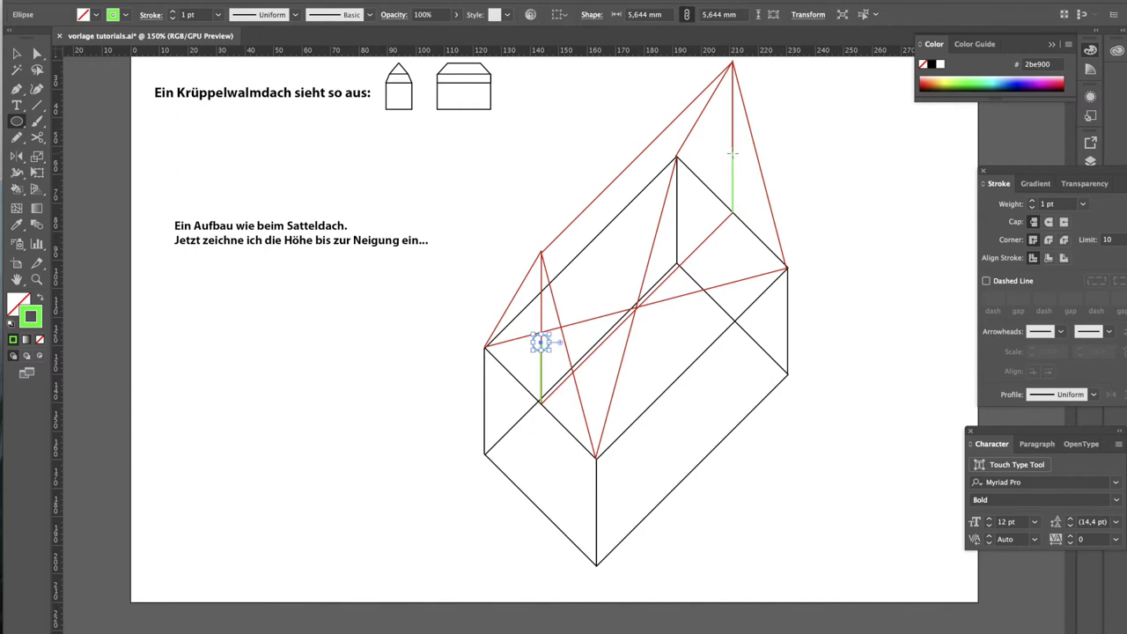
pyautogui.moveTo(732, 151); pyautogui.dragTo(739, 159)
# Extend the note after a blank line with "Sie ist auf beiden Seiten gleich hoch!"
pyautogui.press('t')
pyautogui.click(429, 241)
pyautogui.press('Return')
pyautogui.press('Return')
pyautogui.write('Sie is')
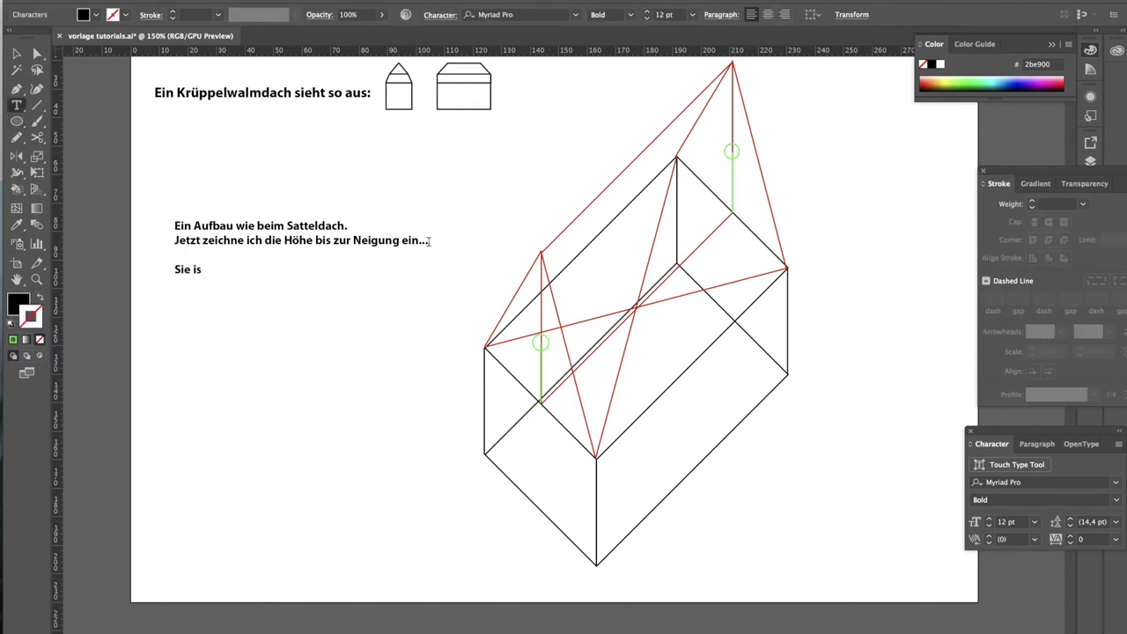
pyautogui.write('t auf beiden Seiten gleic')
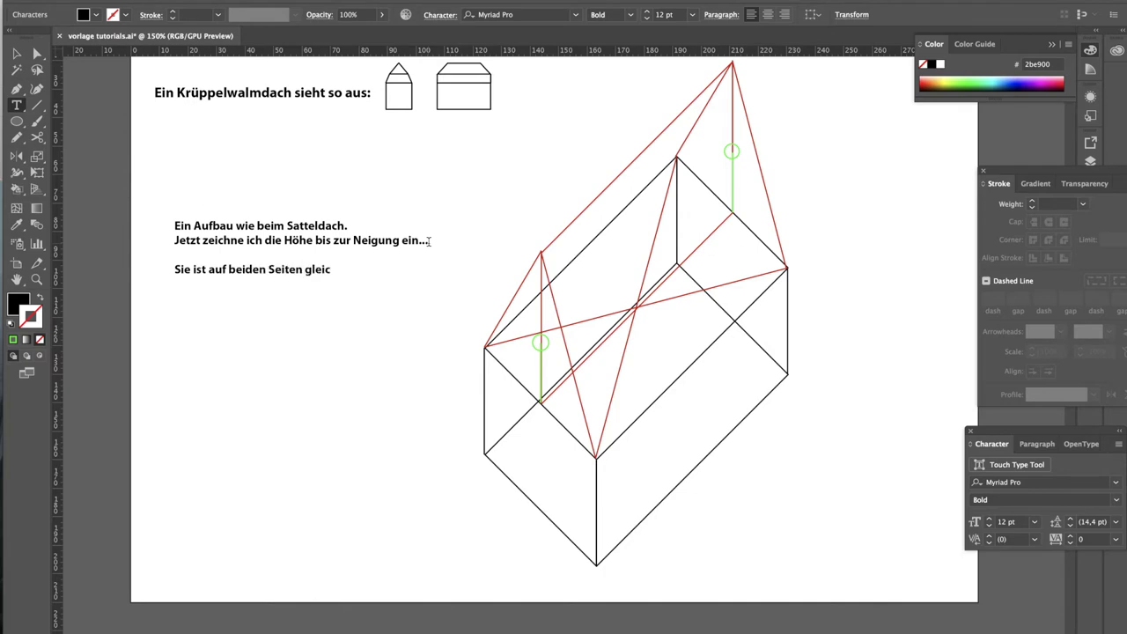
pyautogui.write('h hoch!')
pyautogui.press('Escape')
# Copy the near gable's top wall edge to the green height marks on both gables and match the copies to the green stroke
pyautogui.click(583, 447)
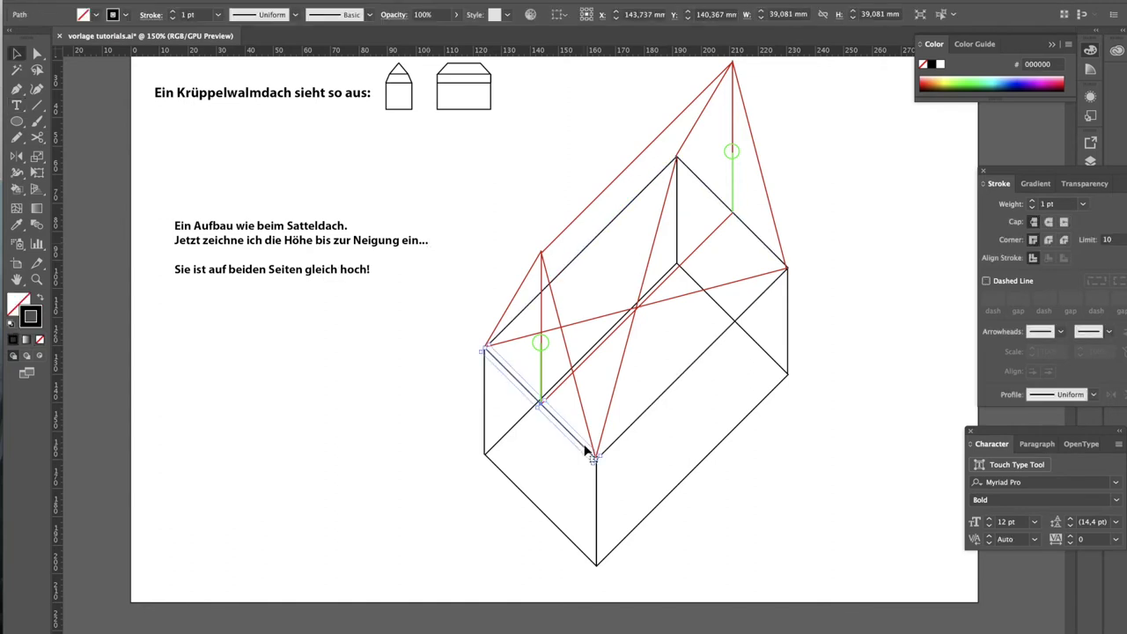
pyautogui.moveTo(585, 449); pyautogui.dragTo(772, 194)
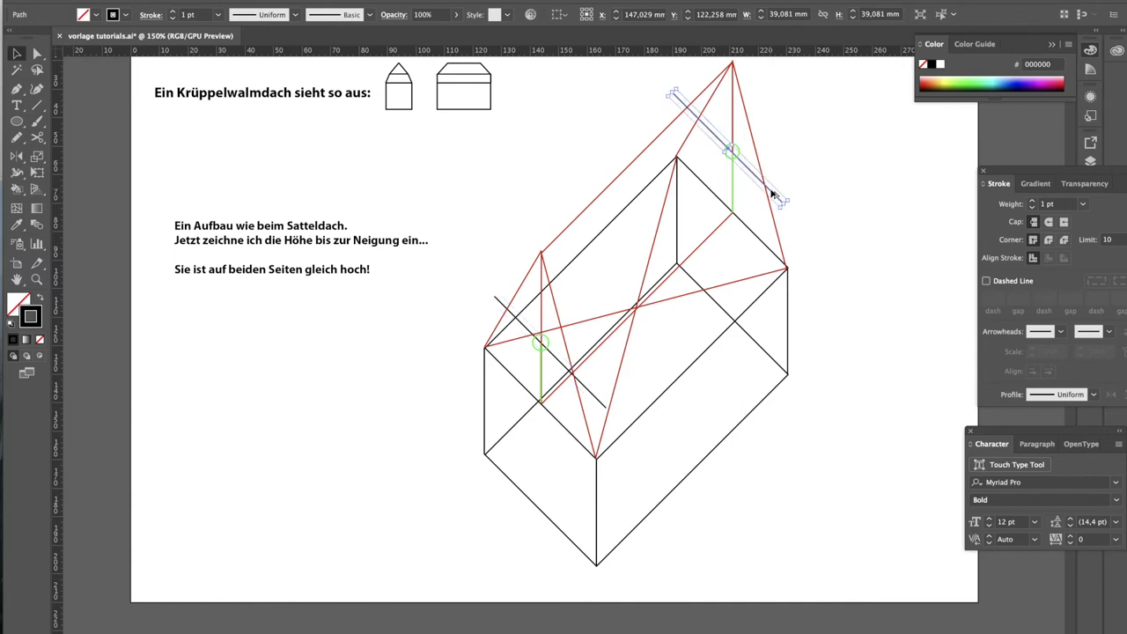
pyautogui.keyDown('shift'); pyautogui.click(557, 363); pyautogui.keyUp('shift')
pyautogui.press('i')
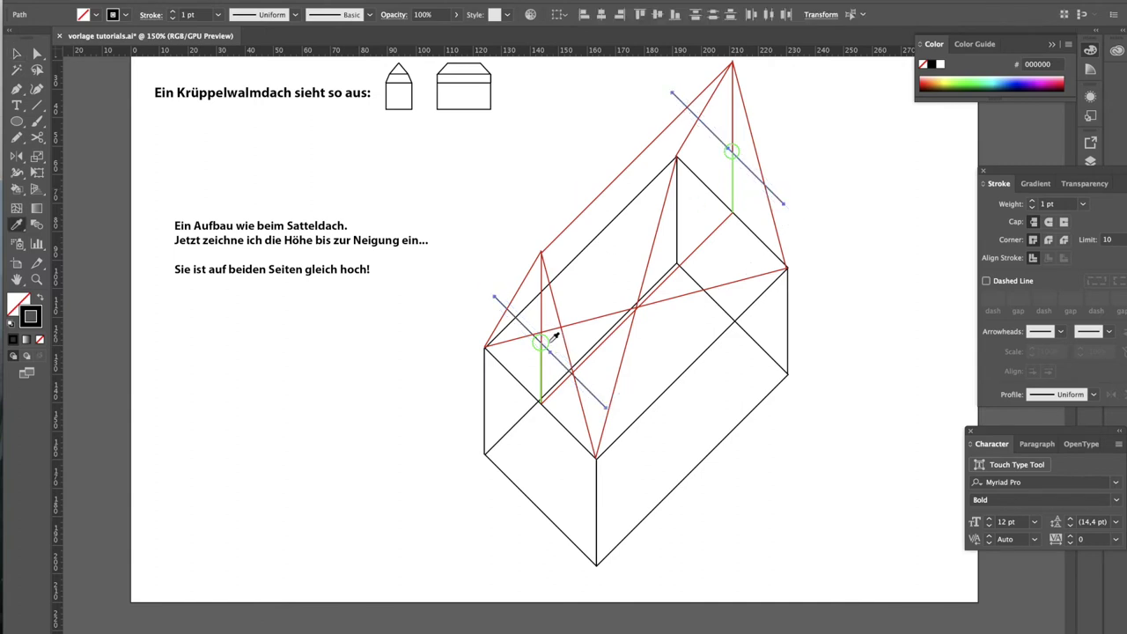
pyautogui.click(548, 341)
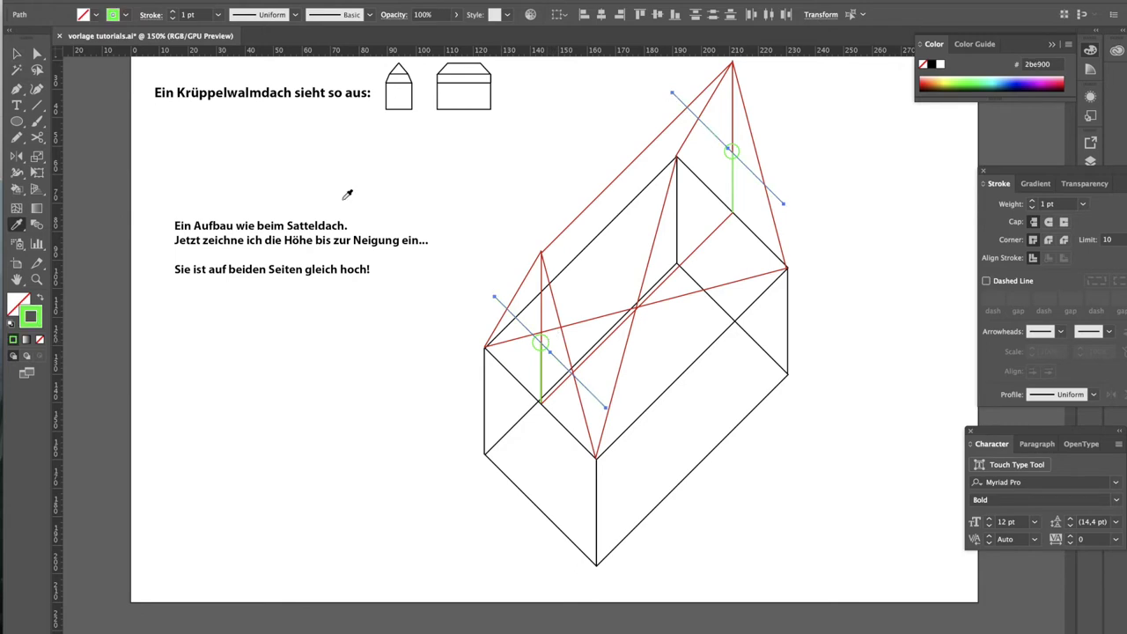
# Draw green circles about 4 to 6 mm across where the green cross lines intersect the red slope lines on both gables
pyautogui.press('l')
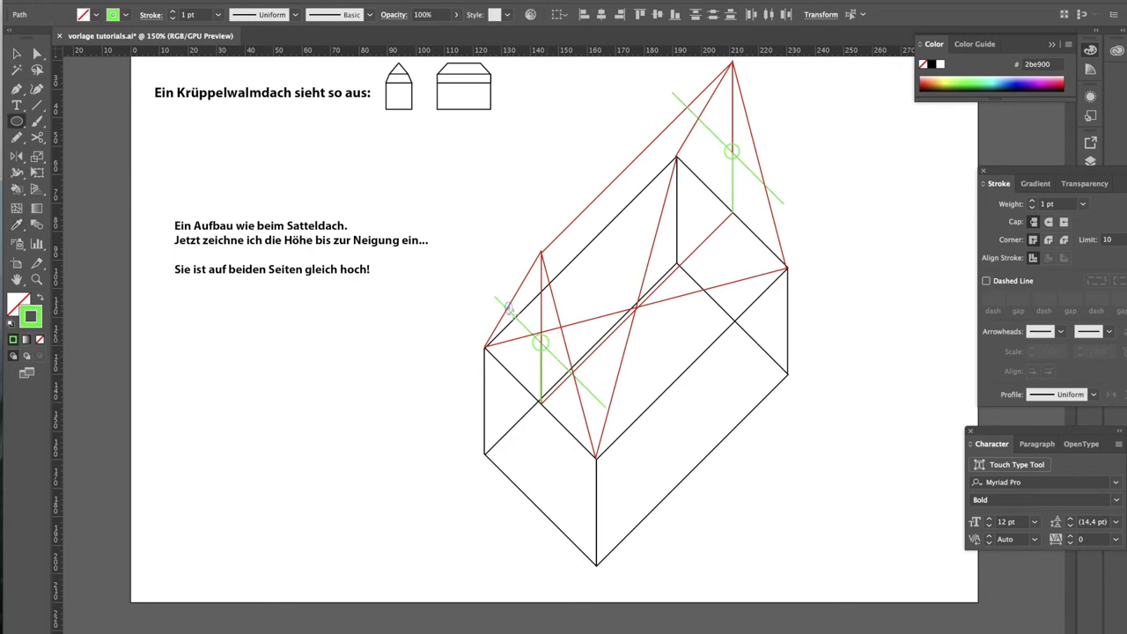
pyautogui.moveTo(504, 300); pyautogui.dragTo(517, 313)
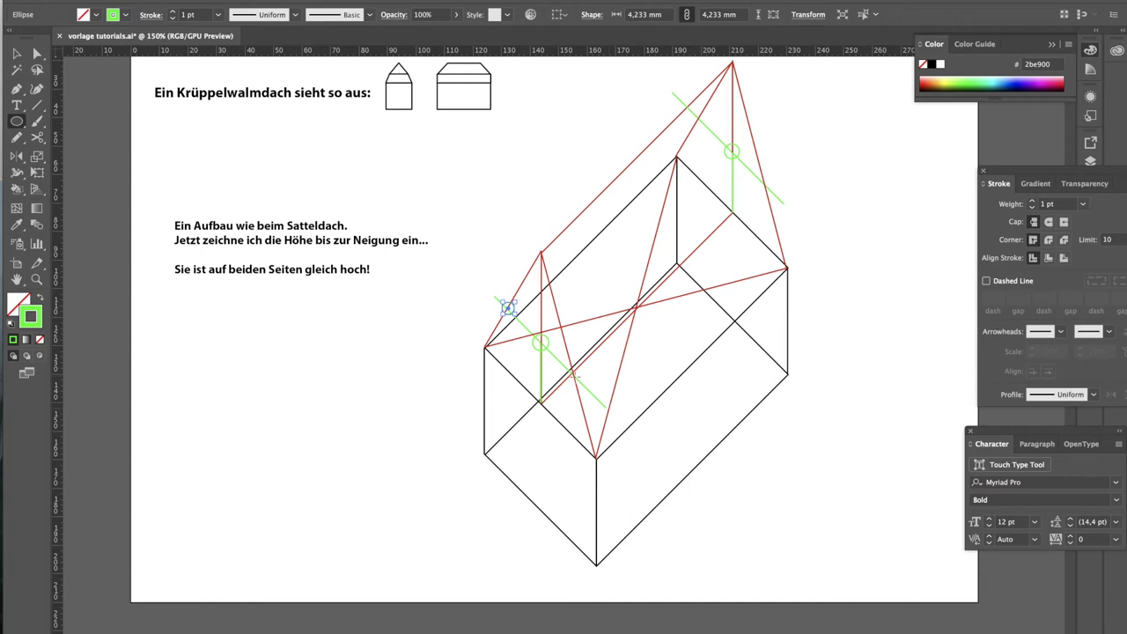
pyautogui.moveTo(573, 376); pyautogui.dragTo(582, 385)
pyautogui.moveTo(756, 176); pyautogui.dragTo(772, 190)
pyautogui.moveTo(691, 110); pyautogui.dragTo(705, 125)
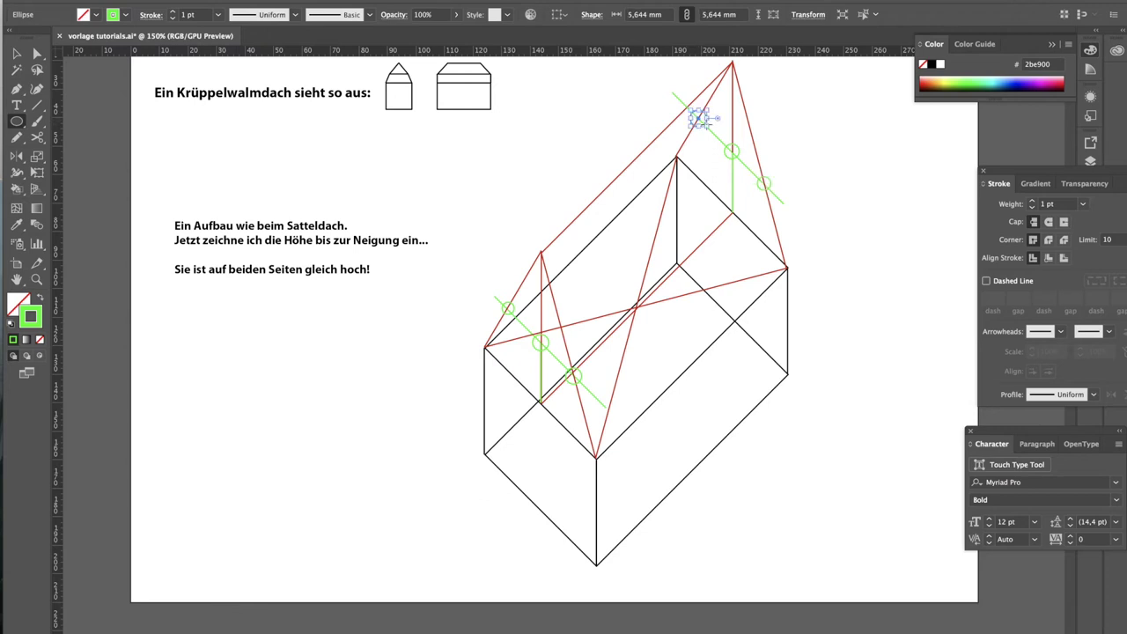
# Add two lines to the note: "Hier befinden sich die Knickpunkte." and "Jetzt kann ich das Dach einzeichnen..."
pyautogui.press('t')
pyautogui.click(370, 269)
pyautogui.press('Return')
pyautogui.write('Hier befinden sich die Knickpunkte.')
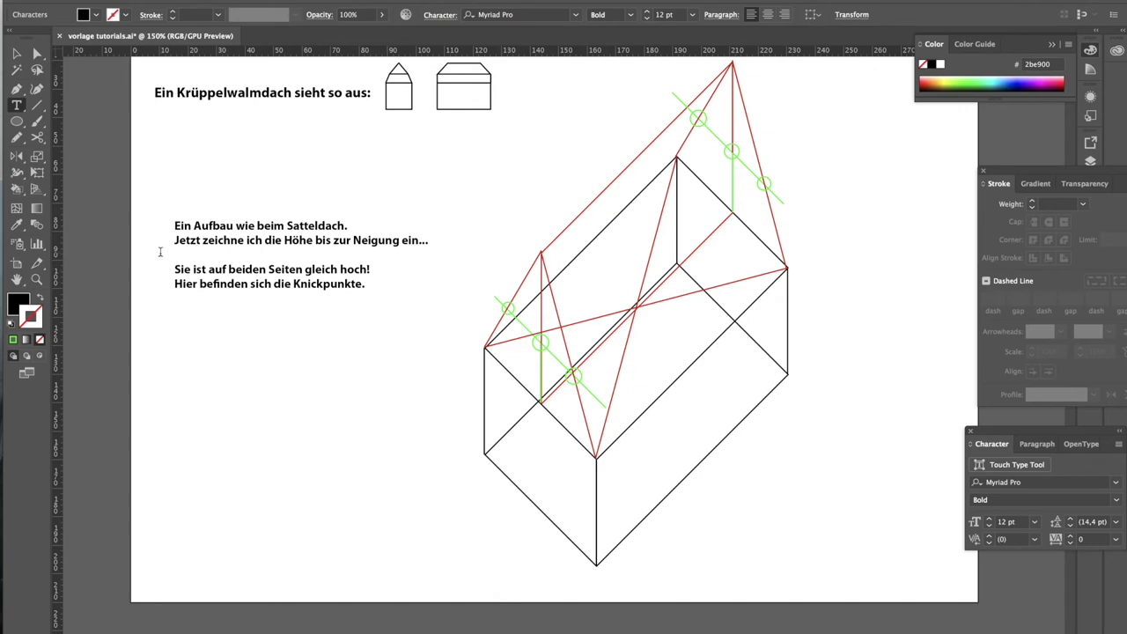
pyautogui.write('Jetzt kann ich das Dach')
pyautogui.write('einzeichnen')
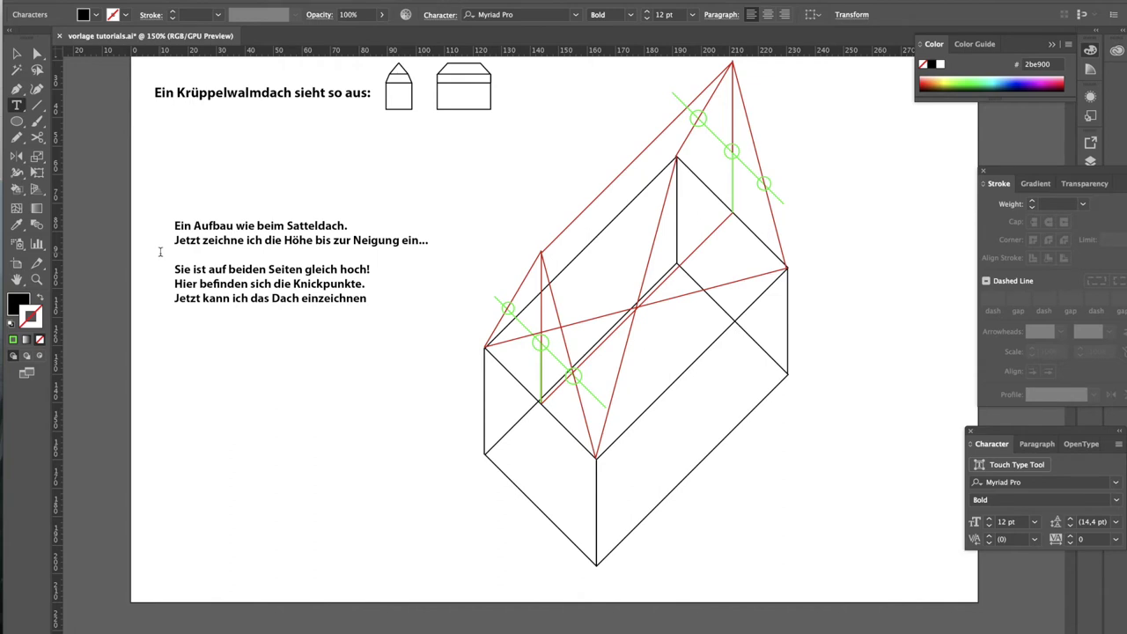
pyautogui.write('...')
pyautogui.click(37, 105)
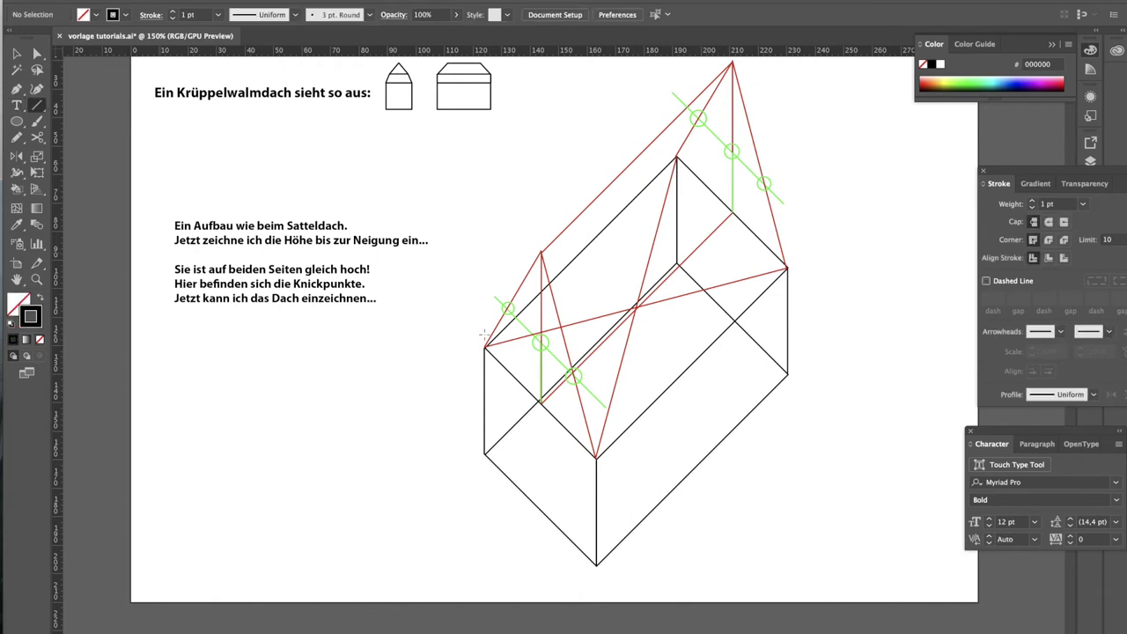
pyautogui.moveTo(485, 347); pyautogui.dragTo(508, 307)
pyautogui.moveTo(508, 307); pyautogui.dragTo(508, 307)
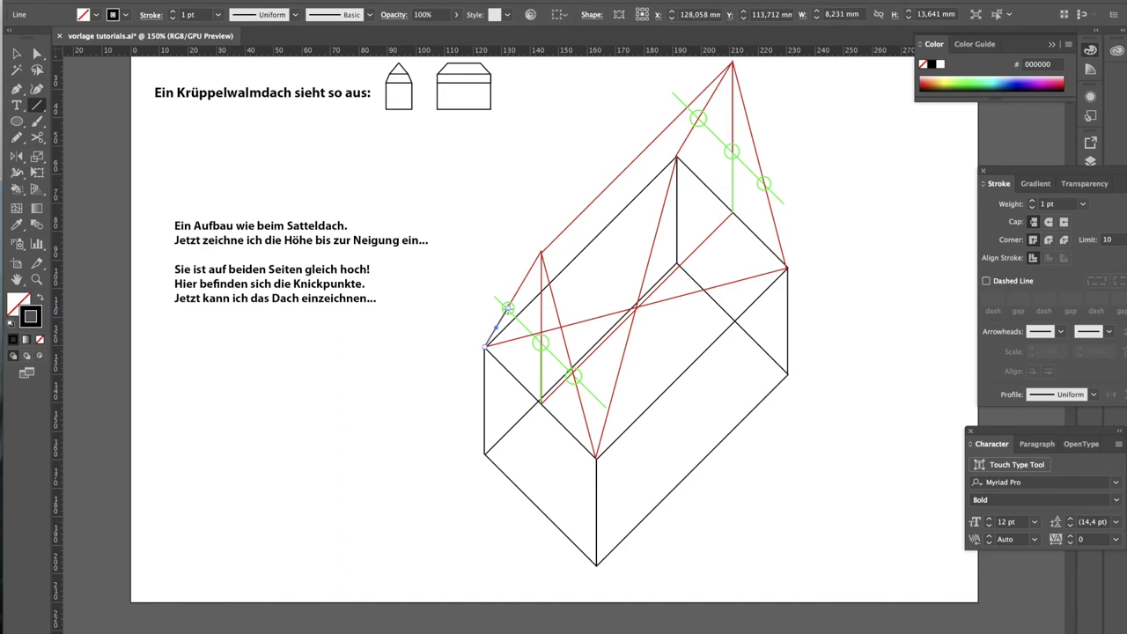
pyautogui.hotkey('ctrl', 'shift', 'a')
# Extend the note after a blank line with "... Moment! Es fehlen noch die Markierungen für den Neigungswinkel!" and "Auch er ist auf beiden Seiten gleich..."
pyautogui.press('t')
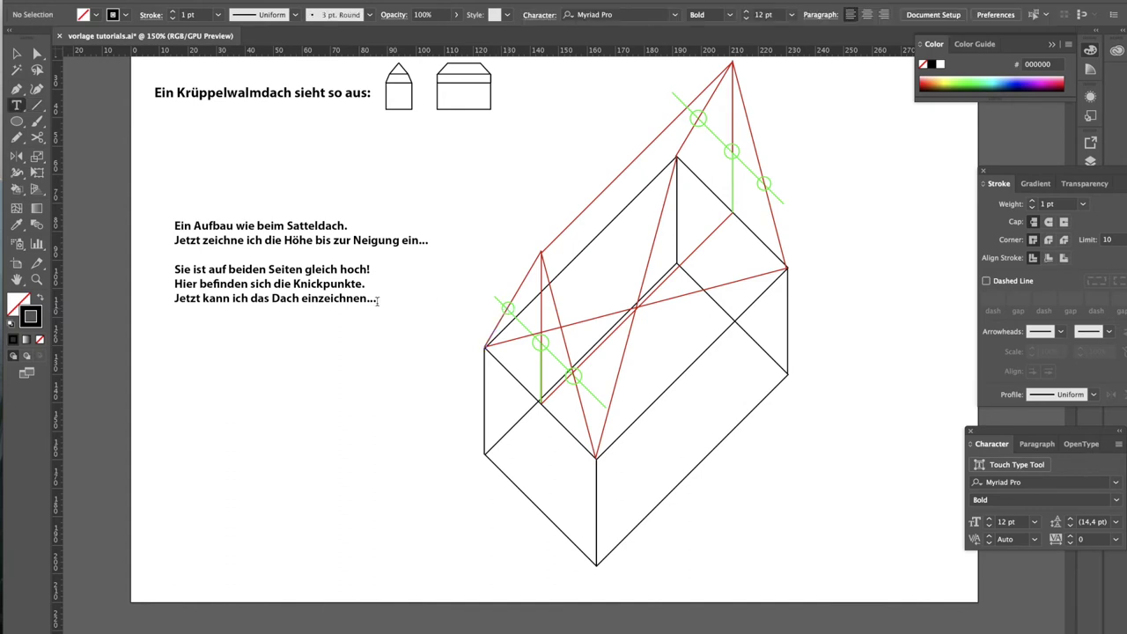
pyautogui.click(376, 298)
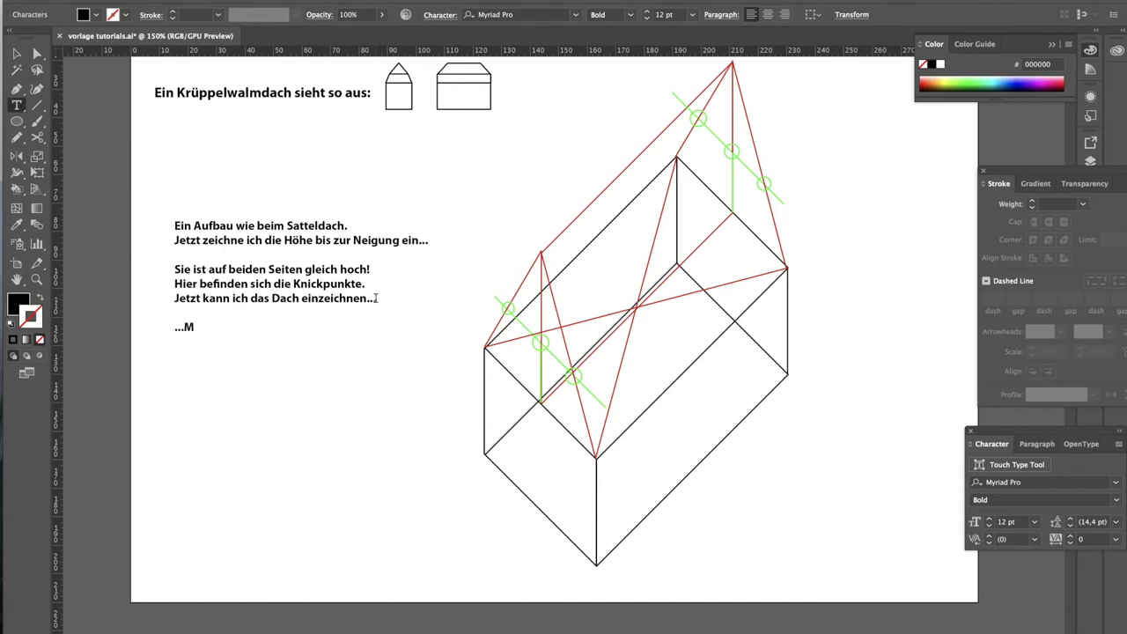
pyautogui.write('Moment! Es fehlen no')
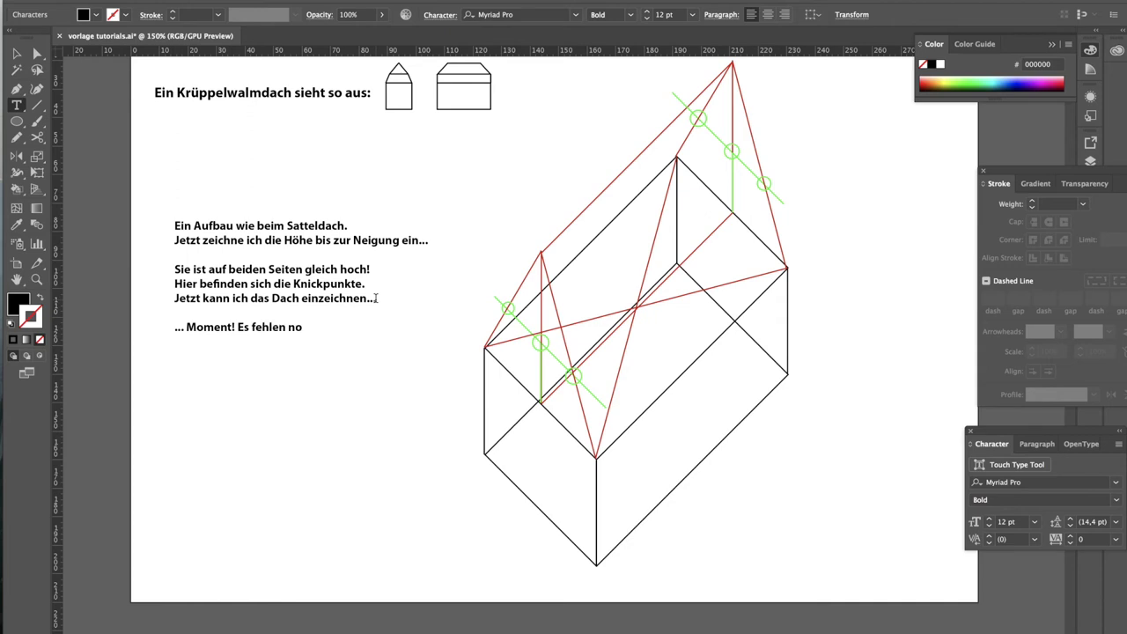
pyautogui.write('ch die Markierungen f')
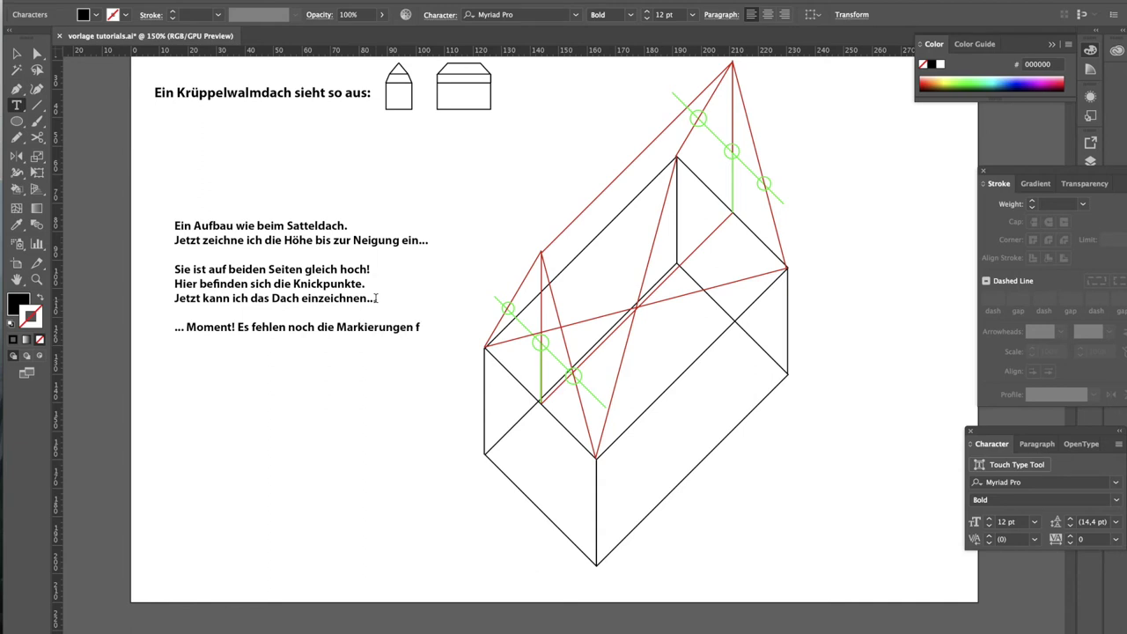
pyautogui.write('ür den Neigungswin')
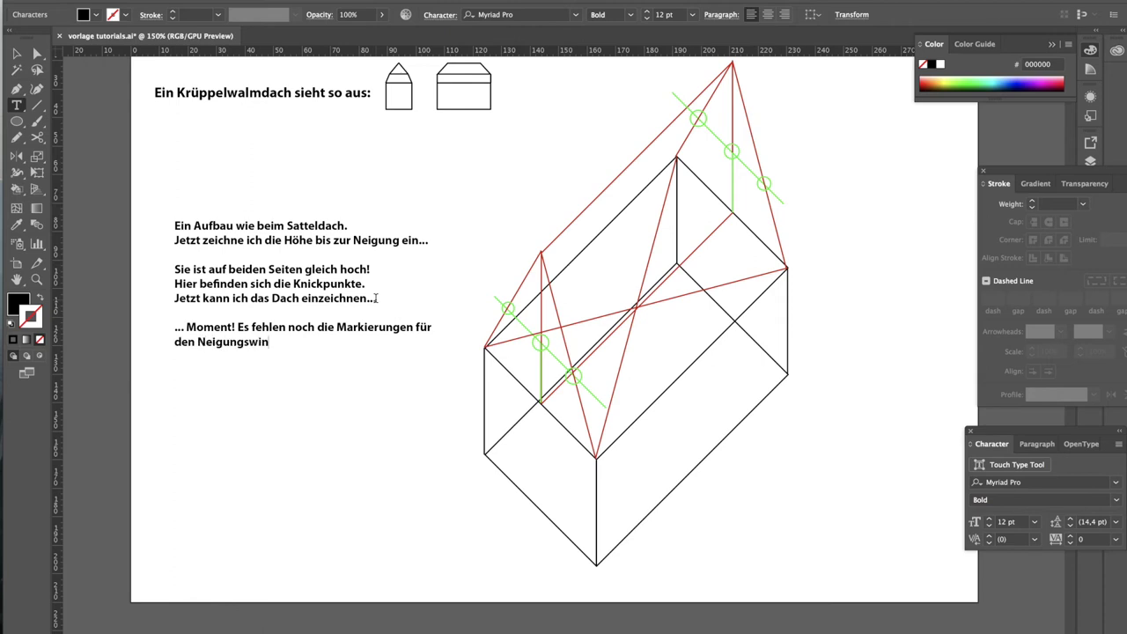
pyautogui.write('kel!')
pyautogui.press('Return')
pyautogui.write('Auch er ist auf beiden Seiten gleich...')
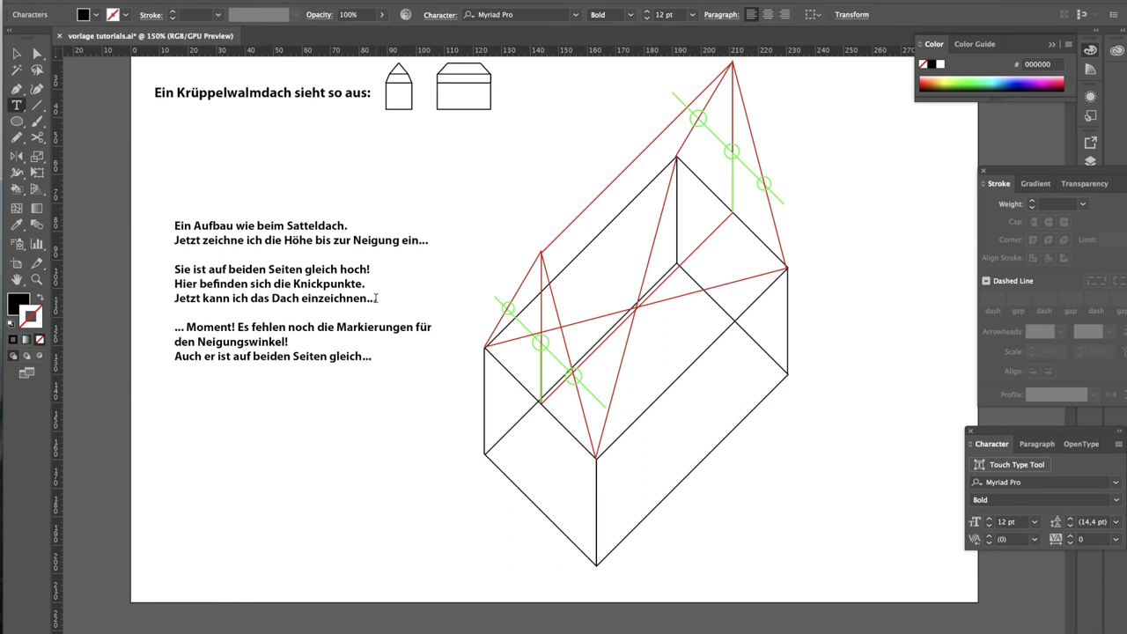
# Add green strokes about 12.7 mm wide and 12.2 mm high along the red ridge line, running inward from both gable peaks
pyautogui.press('Escape')
pyautogui.press('\\')
pyautogui.moveTo(540, 251); pyautogui.dragTo(574, 220)
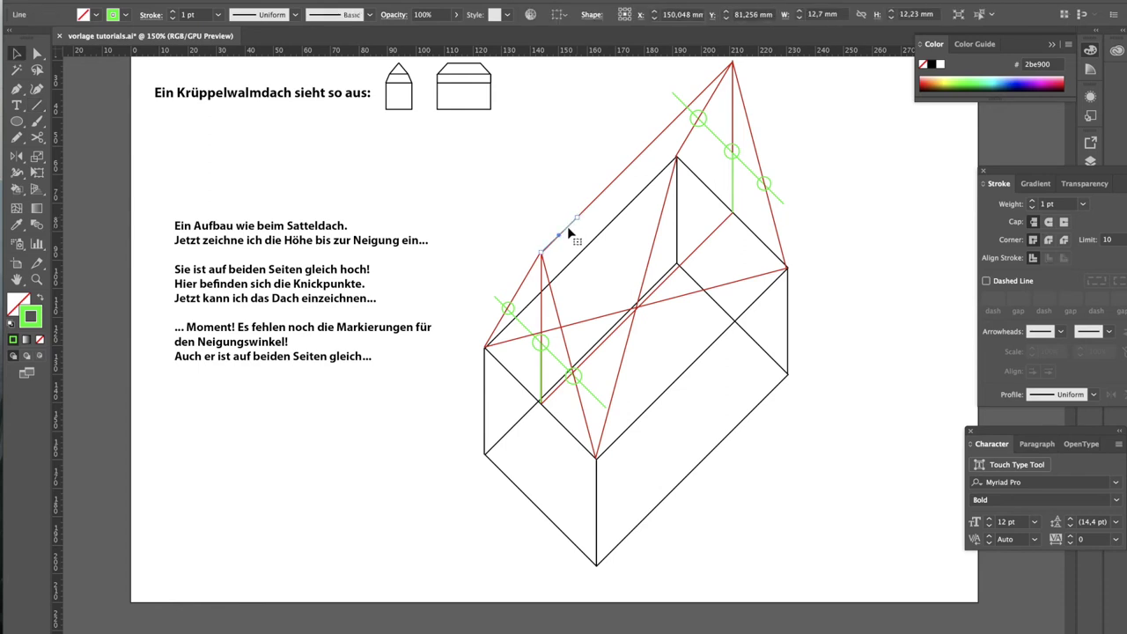
pyautogui.click(569, 231)
pyautogui.hotkey('ctrl', 'shift', 'a')
# Draw green circles around the inner ends of both ridge strokes, making the near one about 6.6 mm across
pyautogui.press('l')
pyautogui.moveTo(583, 222); pyautogui.dragTo(584, 223)
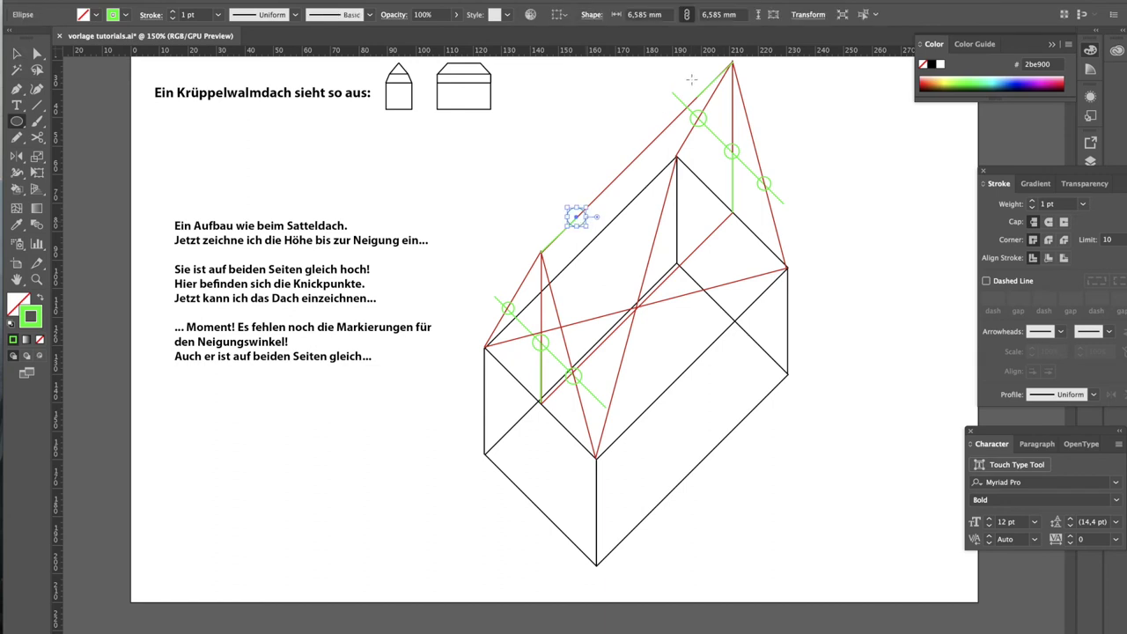
pyautogui.moveTo(695, 98); pyautogui.dragTo(700, 103)
# Add the line "Jetzt kann es los gehen..." to the end of the note after a blank line
pyautogui.click(15, 55)
pyautogui.doubleClick(371, 356)
pyautogui.press('Return')
pyautogui.press('Return')
pyautogui.write('Jetzt kann es los g')
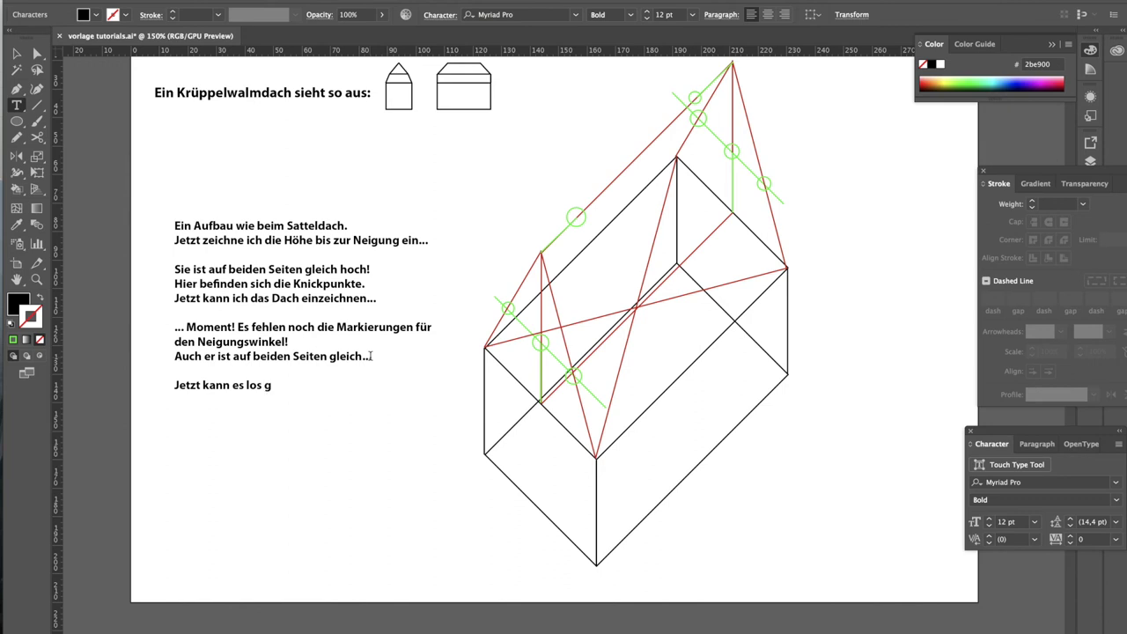
pyautogui.write('ehen...')
# Draw the near half-hip in black lines from the wall corners to the kink points, up to the ridge mark, and across between the kink points
pyautogui.press('Escape')
pyautogui.press('\\')
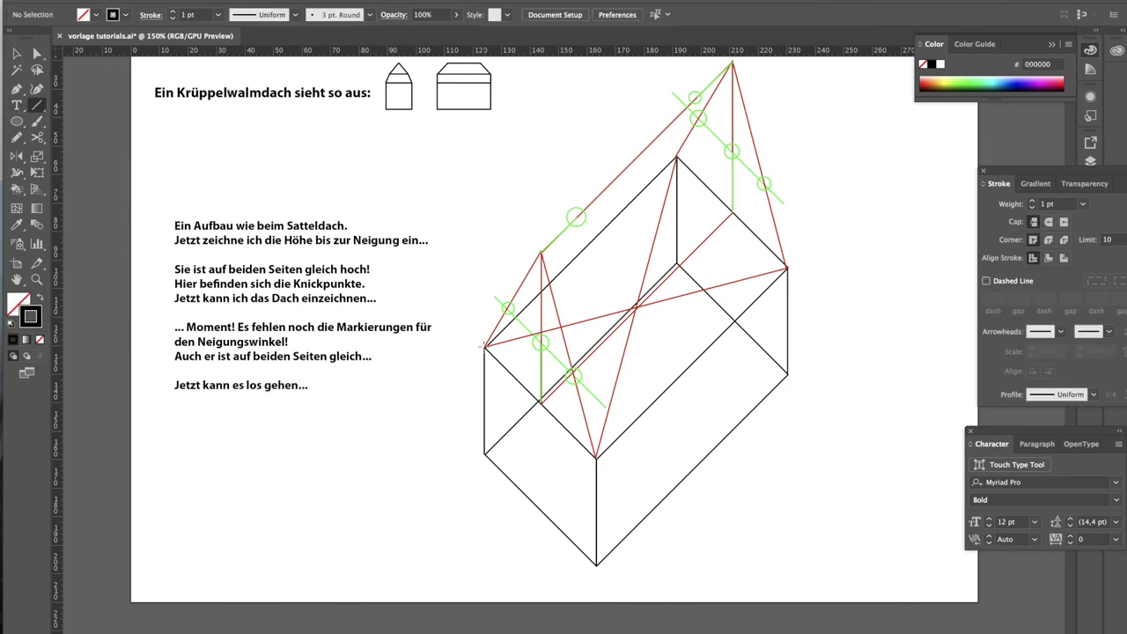
pyautogui.moveTo(507, 309); pyautogui.dragTo(508, 308)
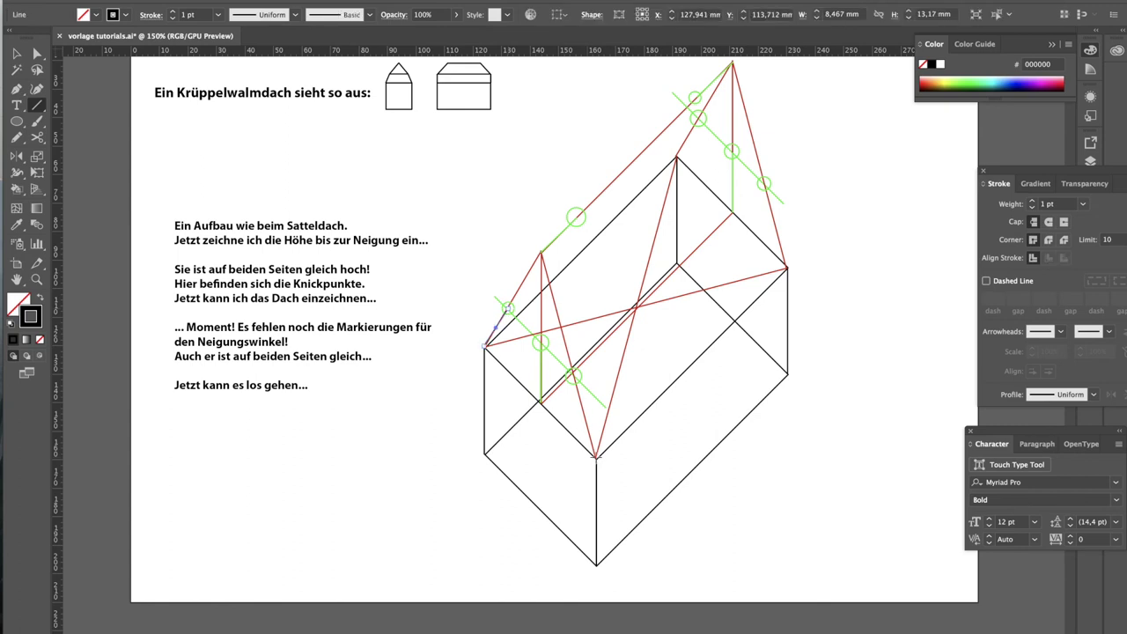
pyautogui.moveTo(596, 457); pyautogui.dragTo(572, 374)
pyautogui.moveTo(508, 308); pyautogui.dragTo(575, 216)
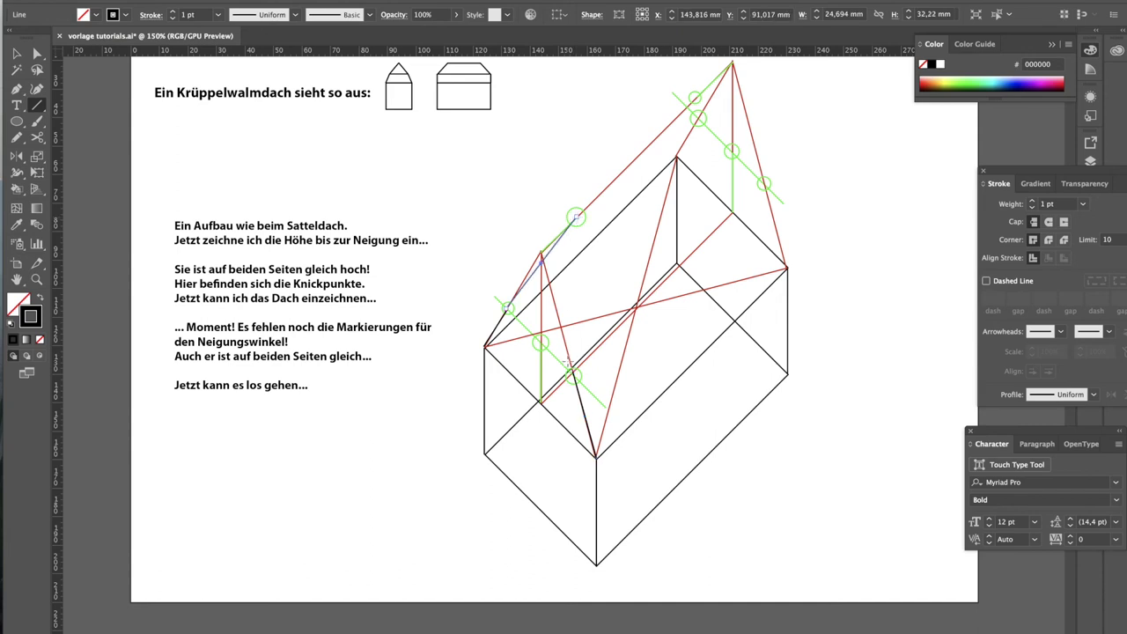
pyautogui.moveTo(572, 373); pyautogui.dragTo(575, 216)
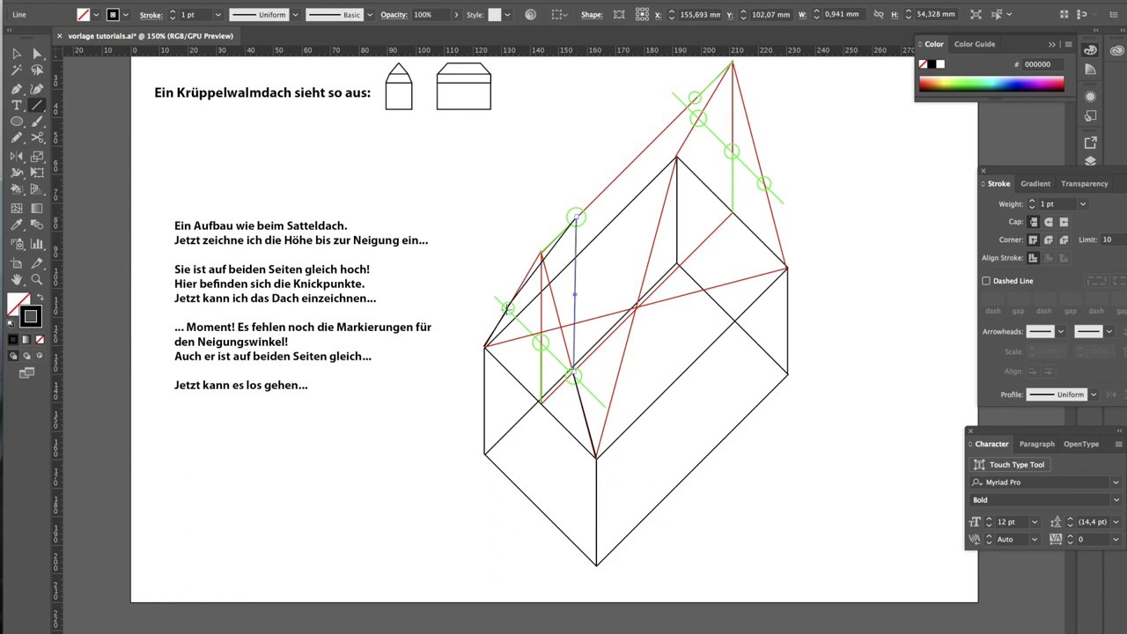
pyautogui.moveTo(508, 308); pyautogui.dragTo(573, 373)
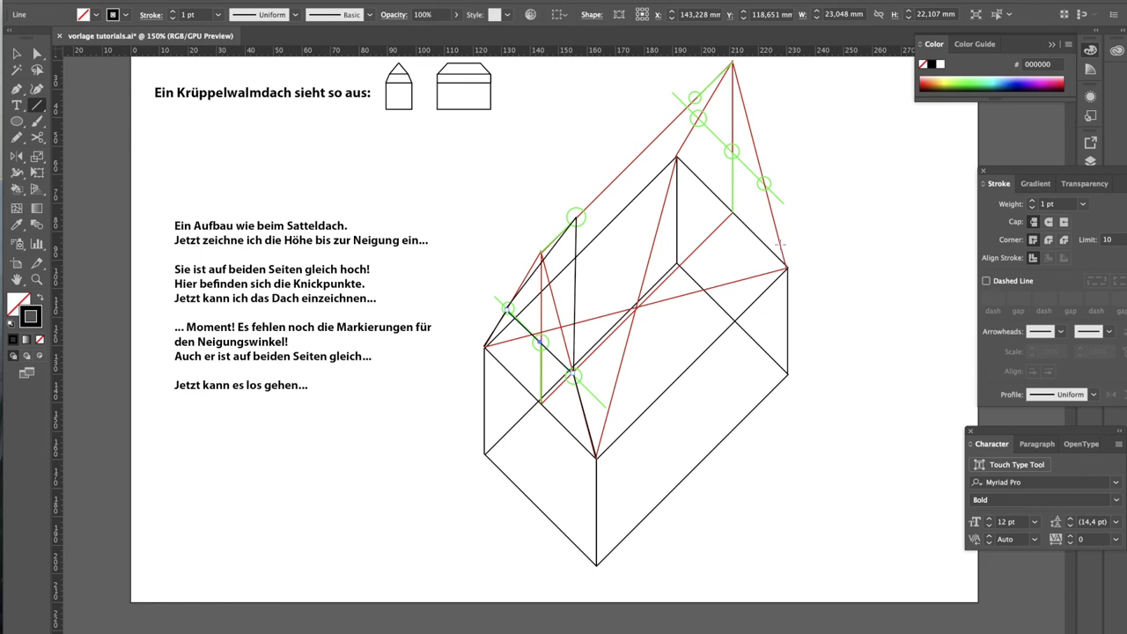
# Draw the matching black half-hip outline on the far gable and connect the two ridge marks with a black ridge line
pyautogui.moveTo(764, 185); pyautogui.dragTo(785, 265)
pyautogui.moveTo(697, 118); pyautogui.dragTo(676, 157)
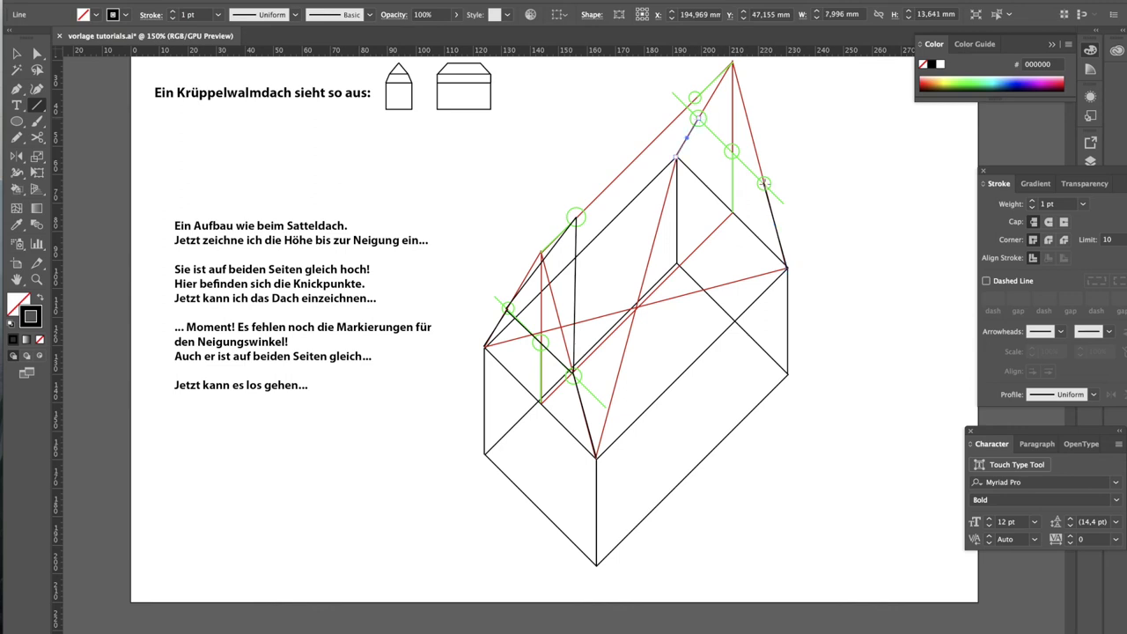
pyautogui.moveTo(764, 183)
pyautogui.mouseDown()
pyautogui.moveTo(696, 98)
pyautogui.moveTo(697, 118)
pyautogui.mouseUp()
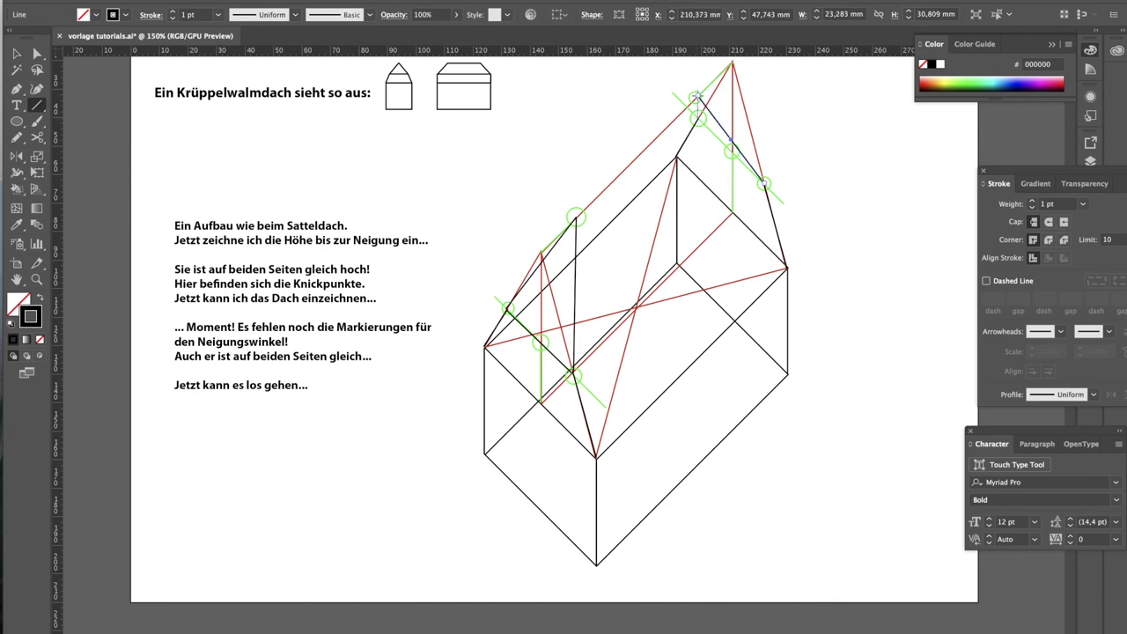
pyautogui.moveTo(697, 117); pyautogui.dragTo(696, 98)
pyautogui.moveTo(764, 184); pyautogui.dragTo(697, 117)
pyautogui.moveTo(575, 217)
pyautogui.mouseDown()
pyautogui.moveTo(668, 125)
pyautogui.moveTo(697, 117)
pyautogui.mouseUp()
# Delete all red construction lines and all green height strokes, cross lines and circles from the house drawing
pyautogui.press('v')
pyautogui.press('super+a')
pyautogui.press('Delete')
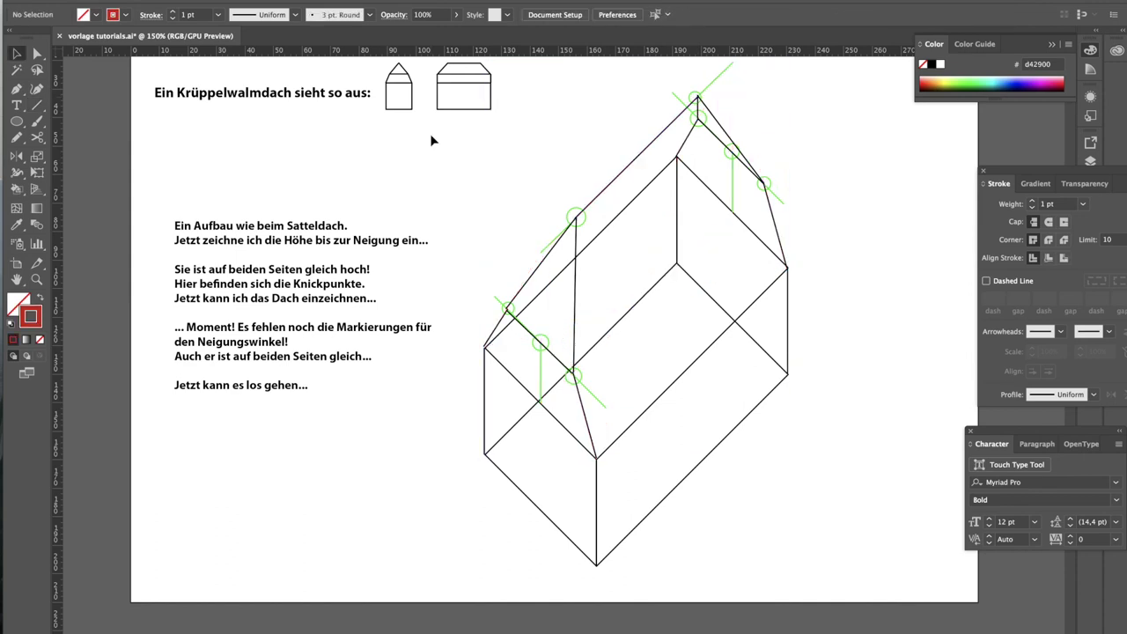
pyautogui.click(539, 360)
pyautogui.press('Delete')
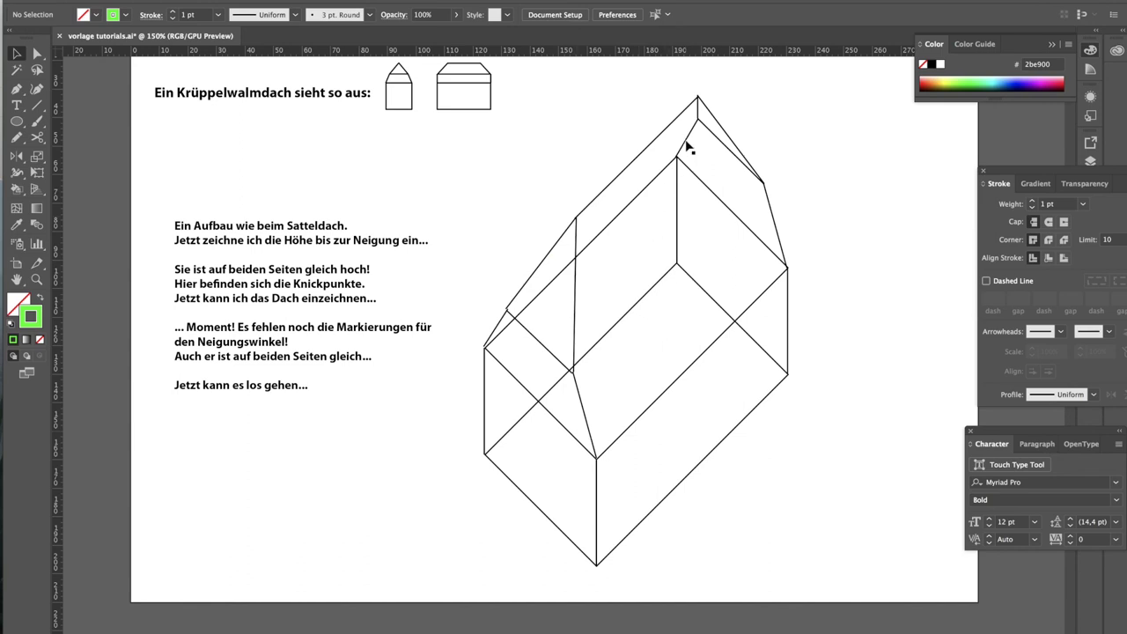
# Make the far gable's hidden lower slope edge and the two hidden rear edges of the wall-top outline dashed
pyautogui.click(686, 143)
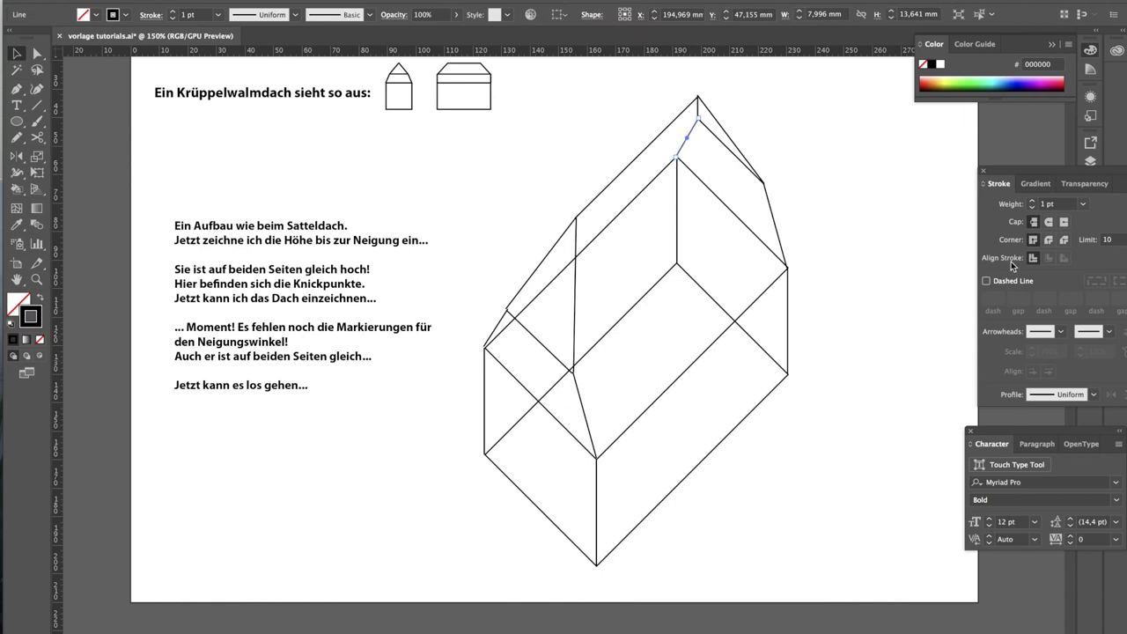
pyautogui.click(986, 280)
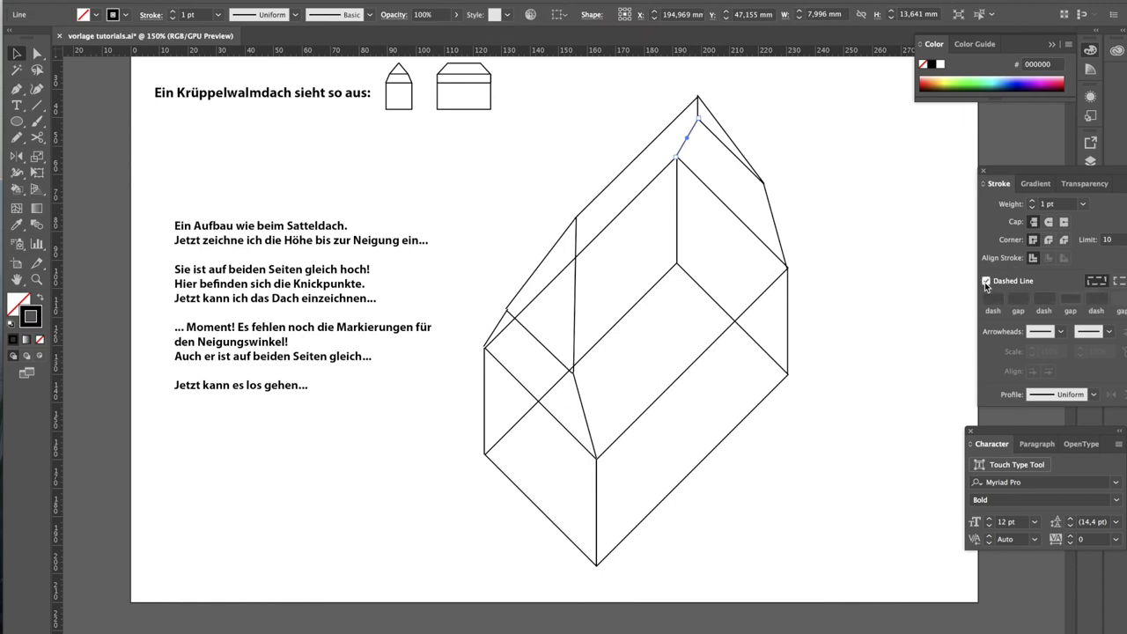
pyautogui.click(703, 183)
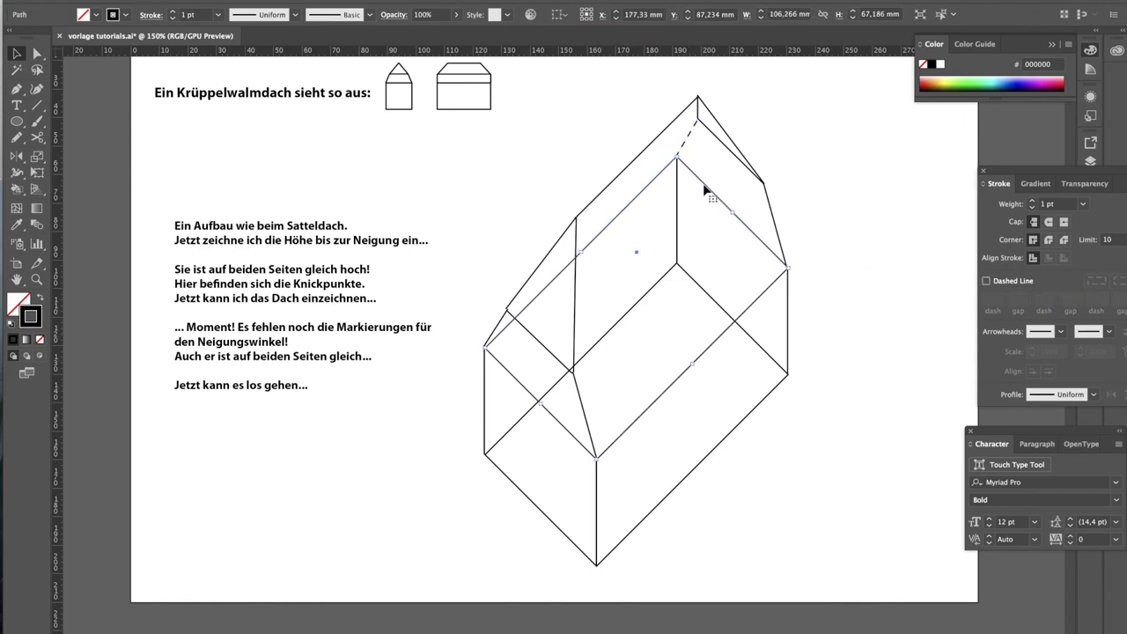
pyautogui.click(986, 281)
# Split the base outline at the corners bounding its hidden part and give its two rear edges a 6 pt dashed stroke
pyautogui.press('c')
pyautogui.click(484, 455)
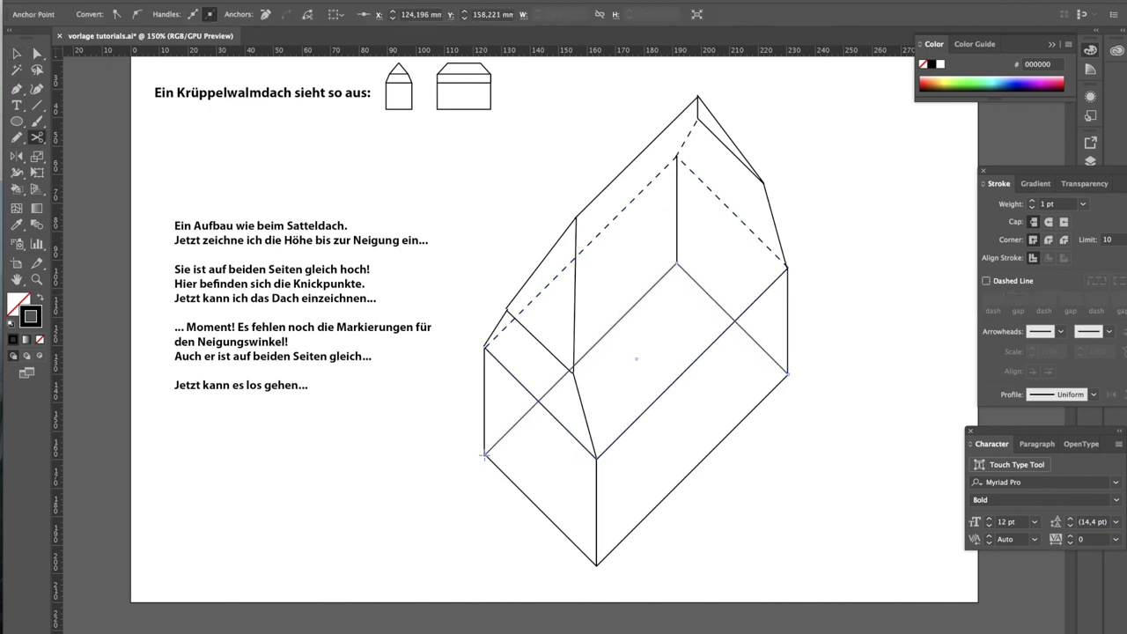
pyautogui.click(986, 281)
pyautogui.write('1')
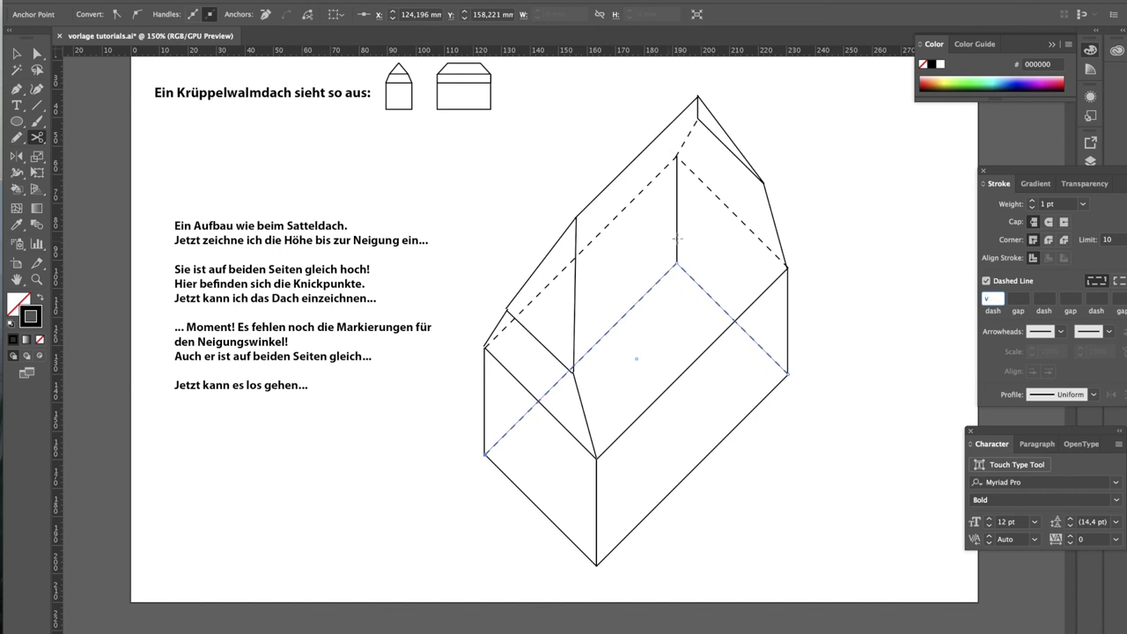
pyautogui.click(16, 53)
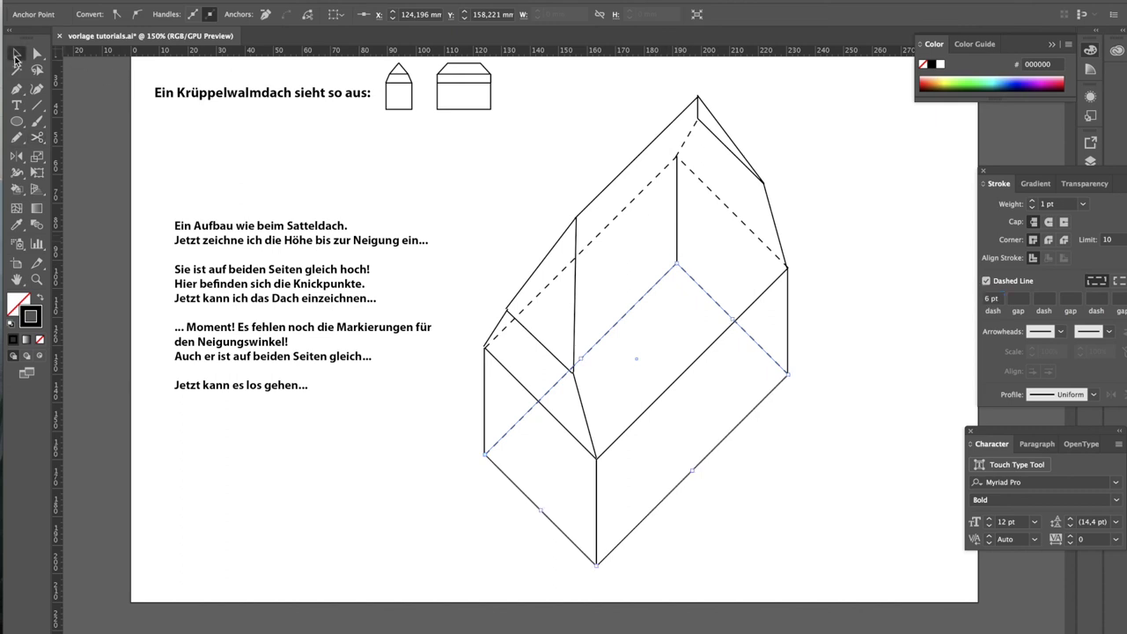
# Give the hidden rear vertical wall edge a 6 pt dashed stroke
pyautogui.click(677, 232)
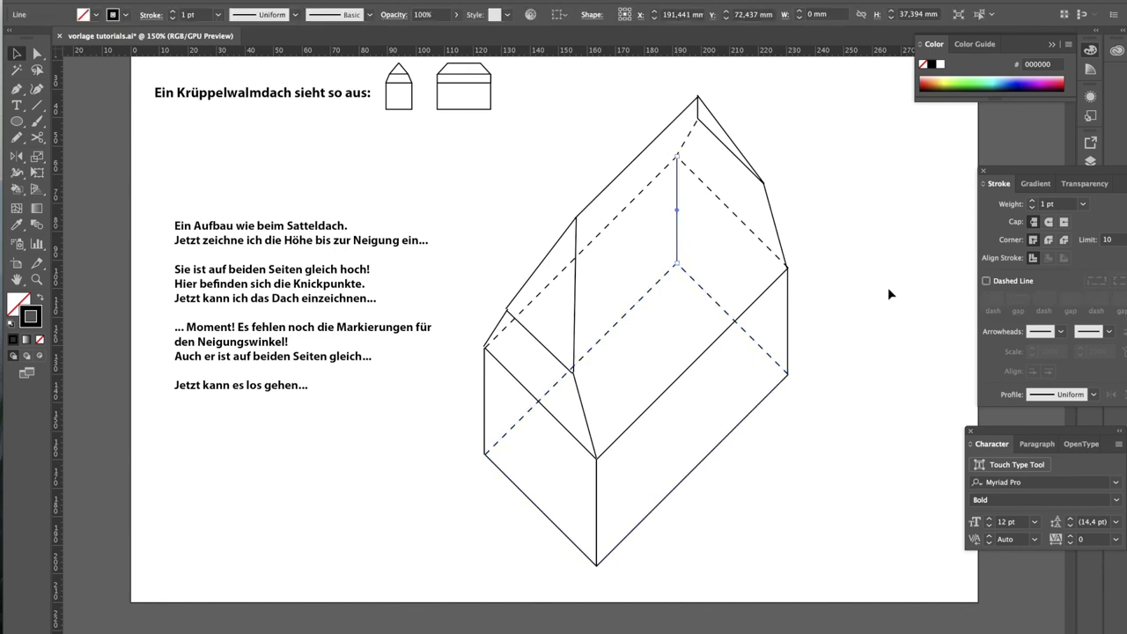
pyautogui.click(986, 281)
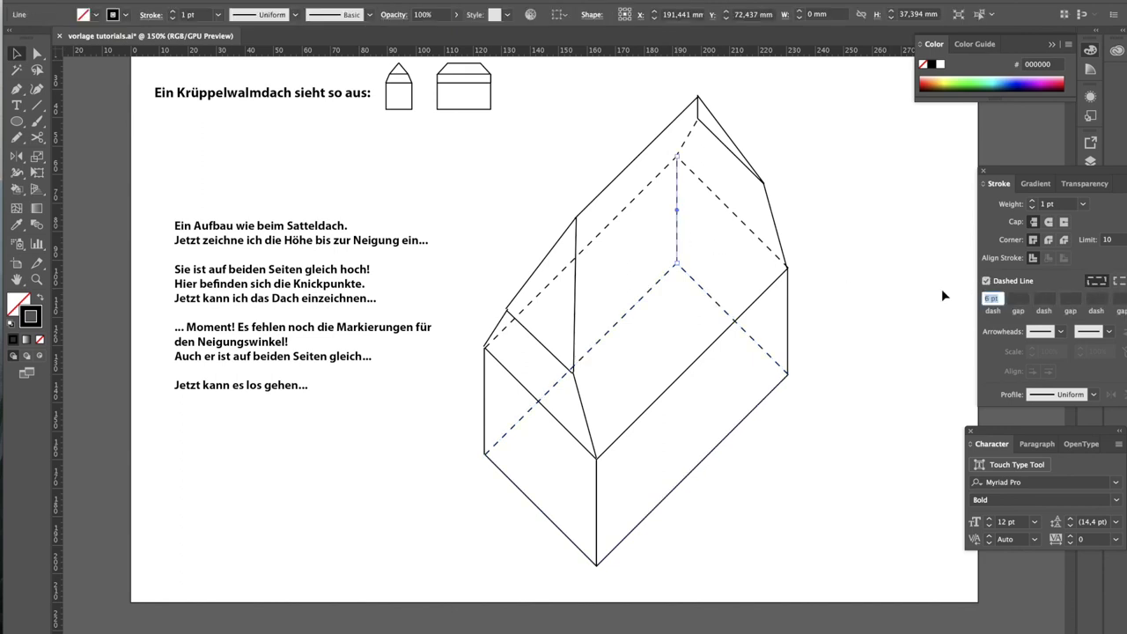
pyautogui.click(835, 344)
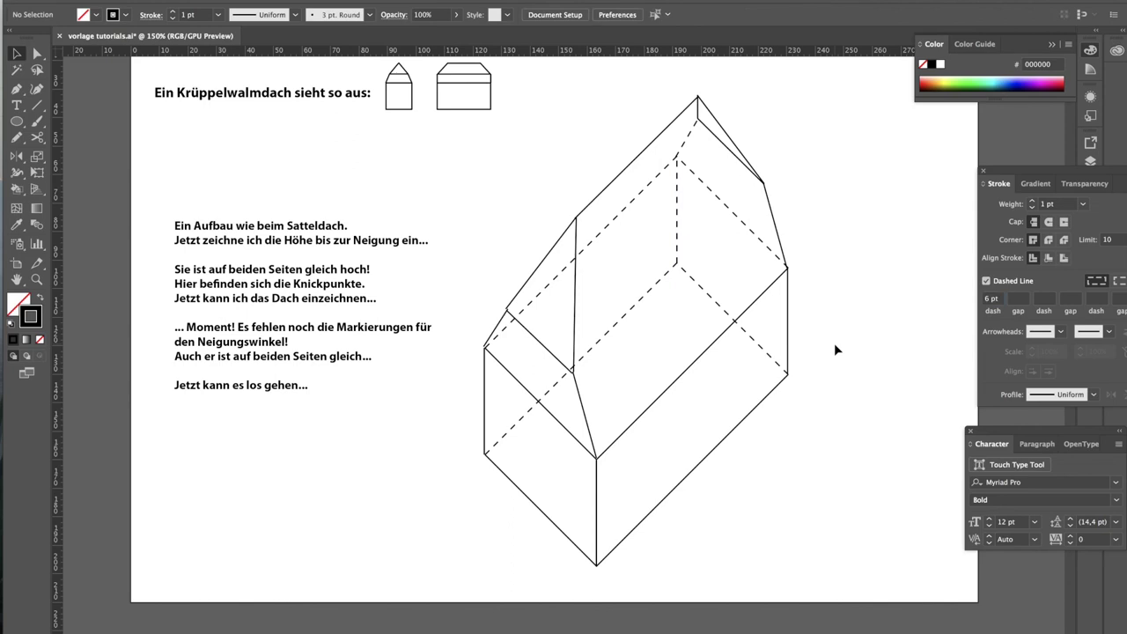
# Apply a 6 pt dashed stroke to the far half-hip's short hidden edge below the ridge and its lower edge between the kink points
pyautogui.click(697, 106)
pyautogui.click(986, 283)
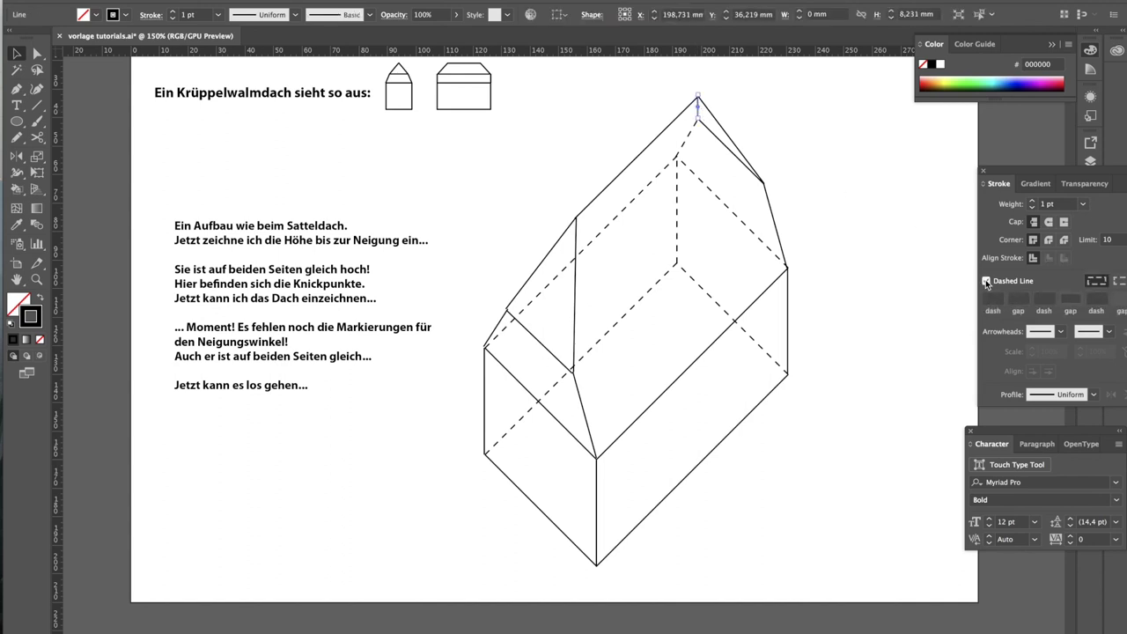
pyautogui.click(868, 311)
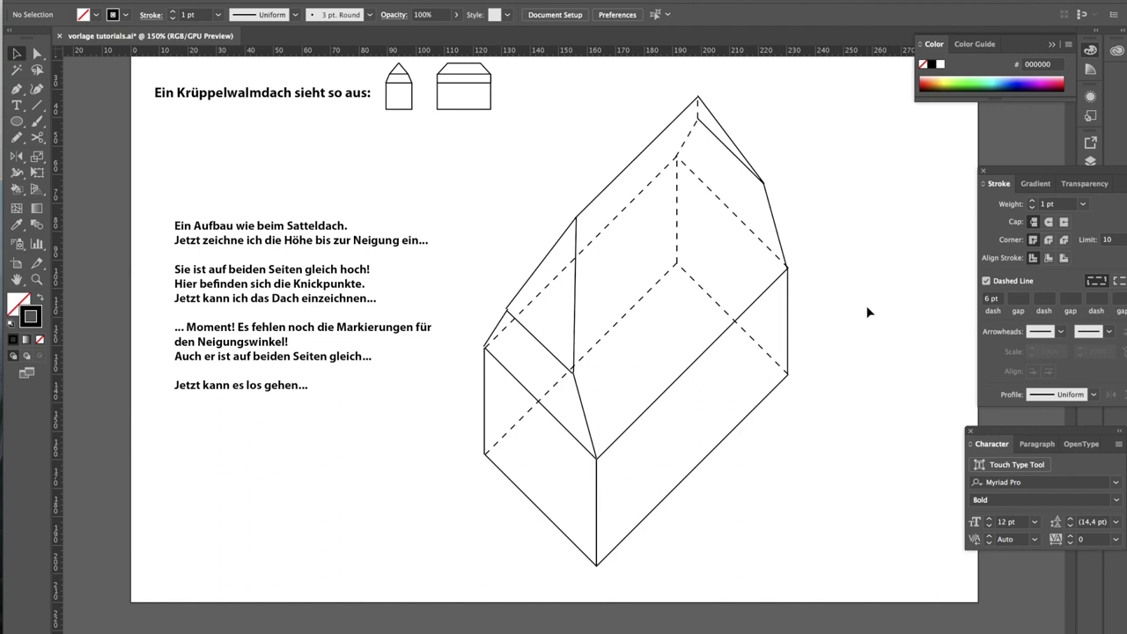
pyautogui.click(736, 160)
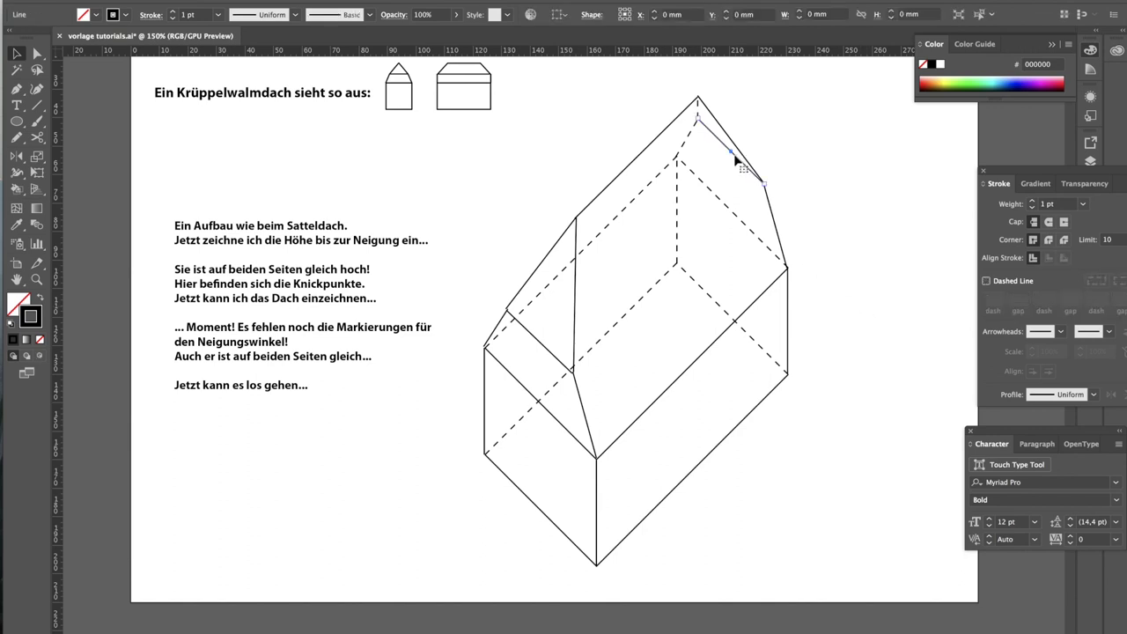
pyautogui.click(986, 281)
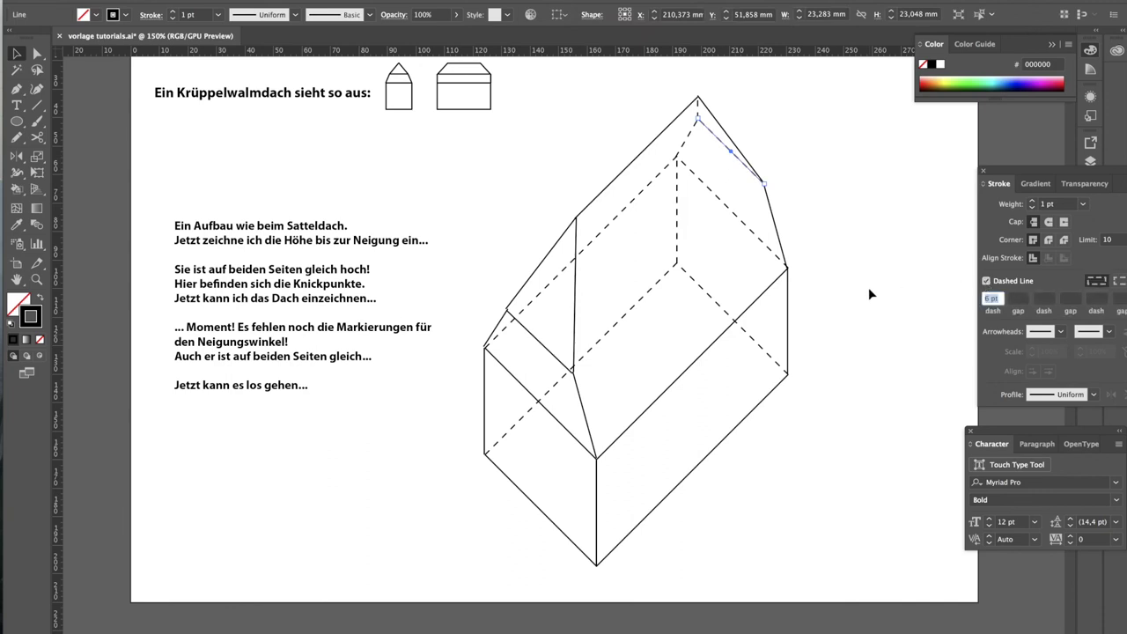
pyautogui.click(886, 320)
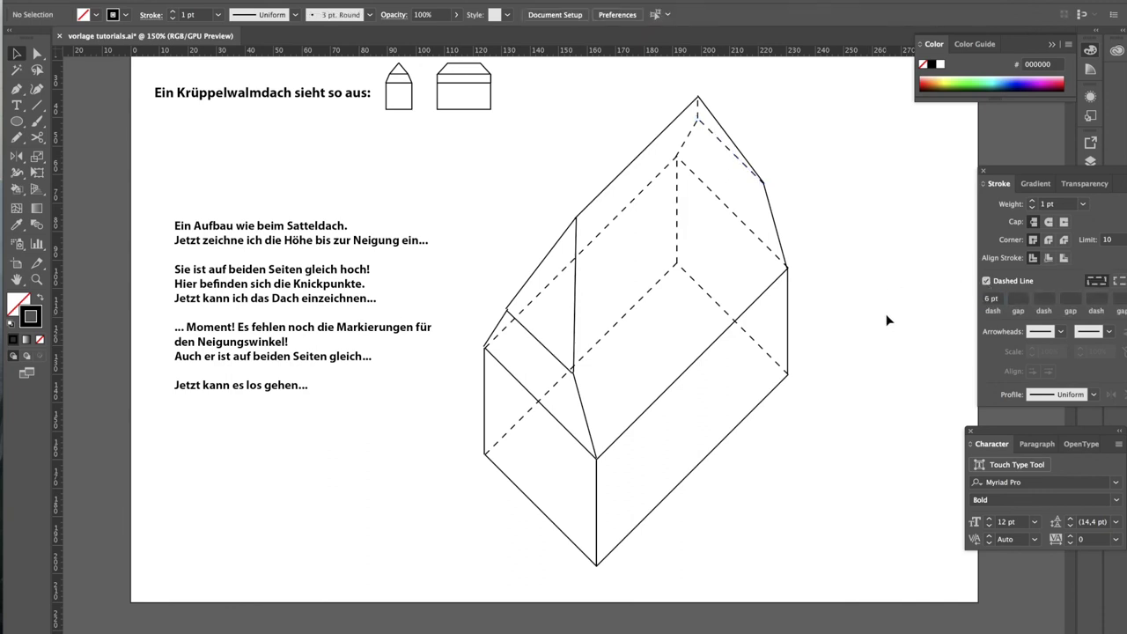